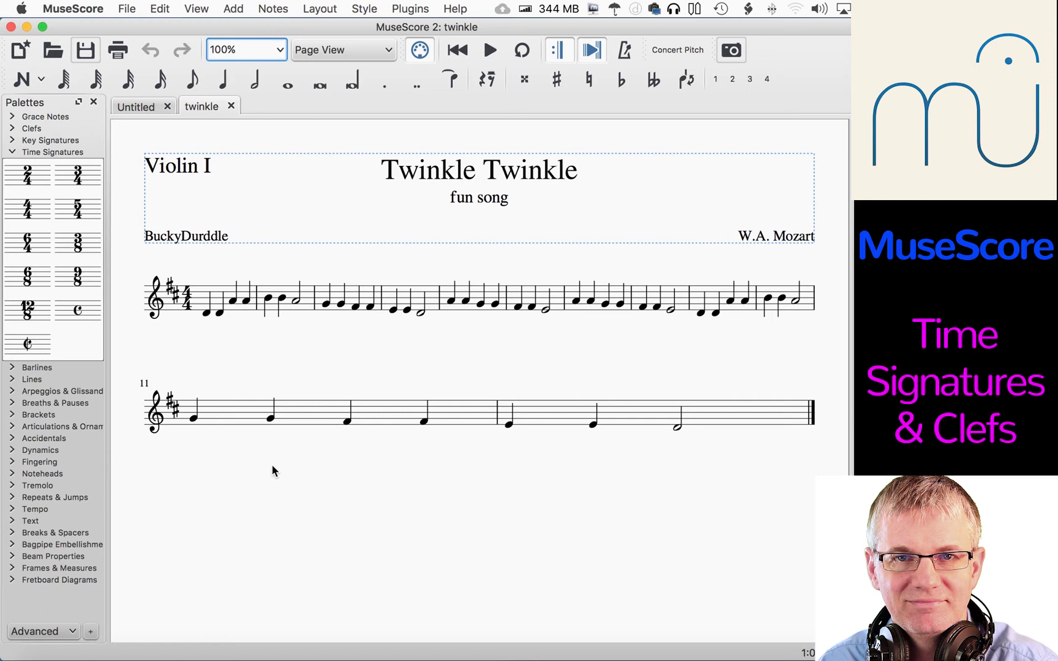
Collapse the Time Signatures palette, expand the Clefs palette, and select the treble clef at the start of the score.
{"action": "left_click", "coordinate": [12, 151]}
{"action": "left_click", "coordinate": [11, 128]}
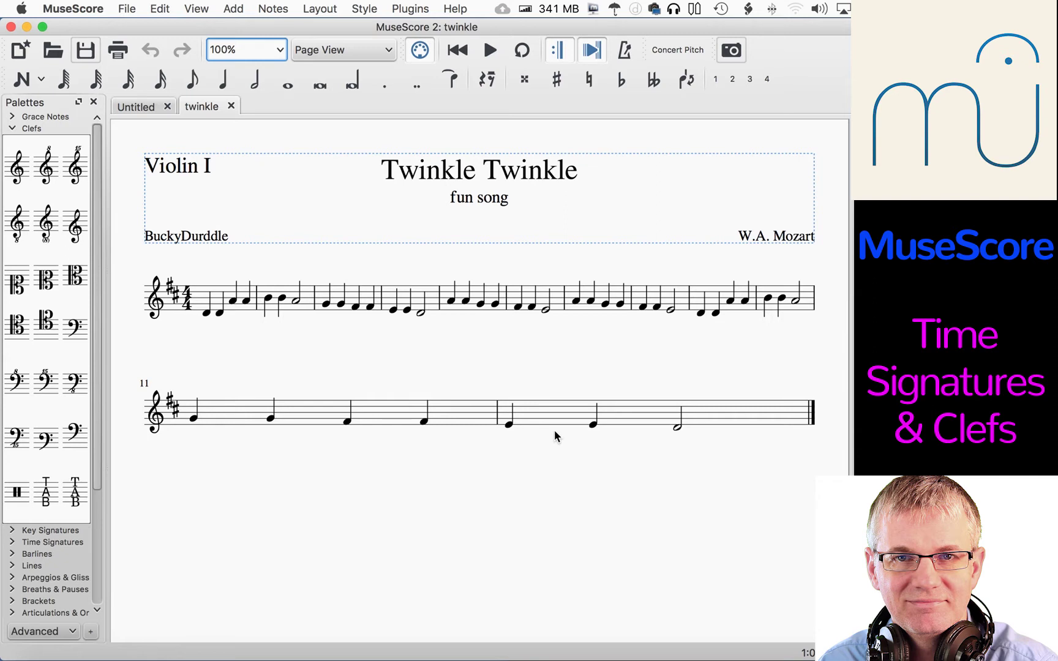
{"action": "left_click", "coordinate": [157, 309]}
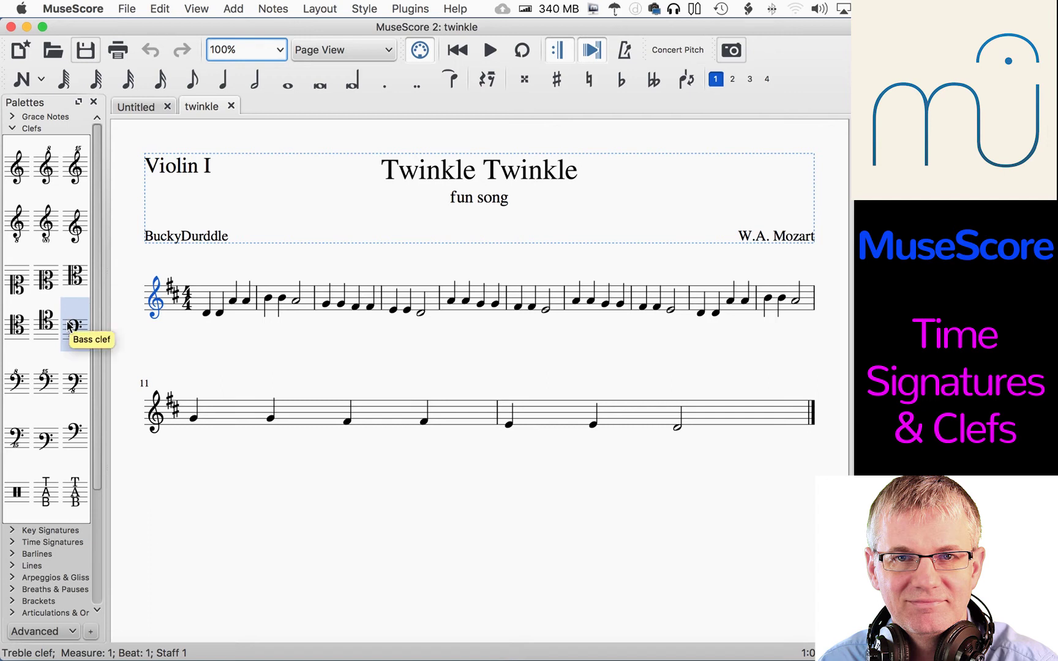
Try a bass clef in place of the opening treble clef twice, undoing the change each time.
{"action": "left_click_drag", "start_coordinate": [69, 325], "coordinate": [153, 297]}
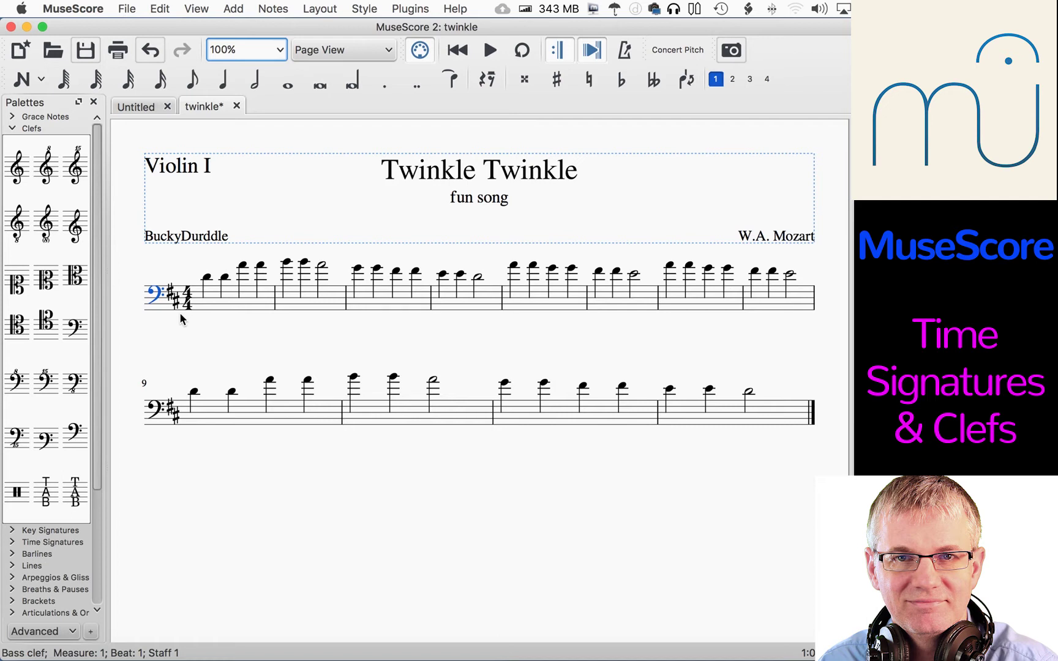
{"action": "left_click", "coordinate": [209, 279]}
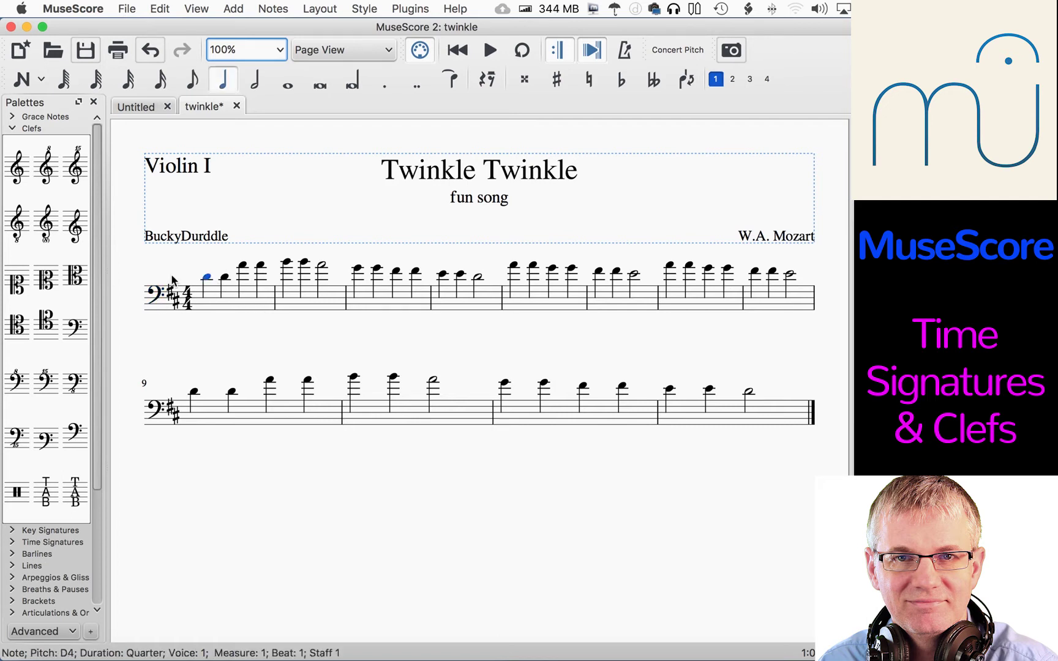
{"action": "key", "text": "ctrl+z"}
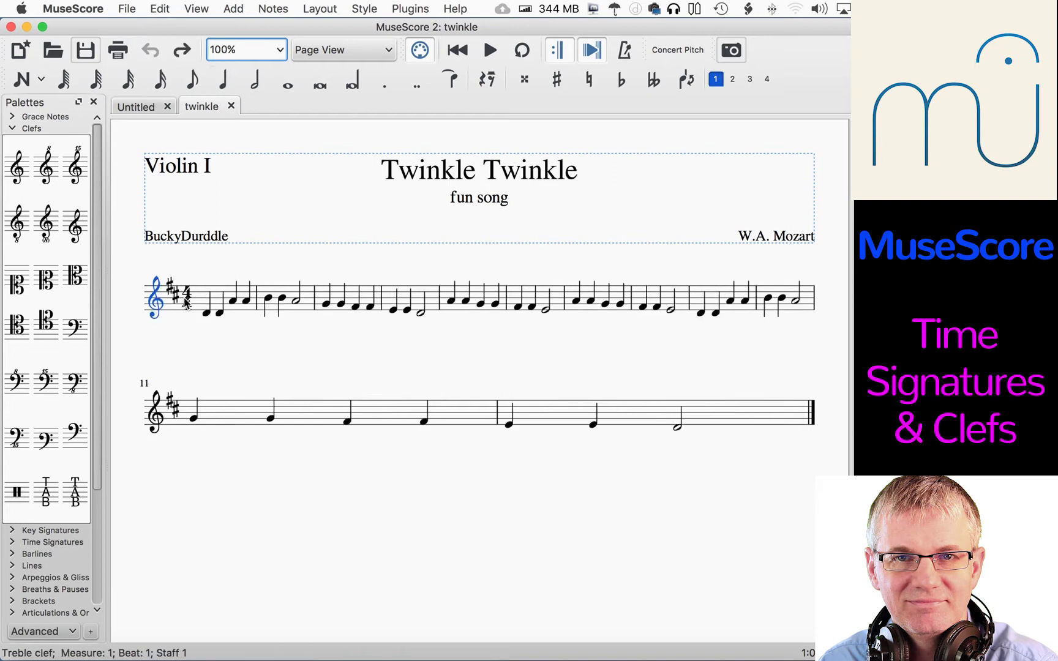
{"action": "left_click", "coordinate": [206, 314]}
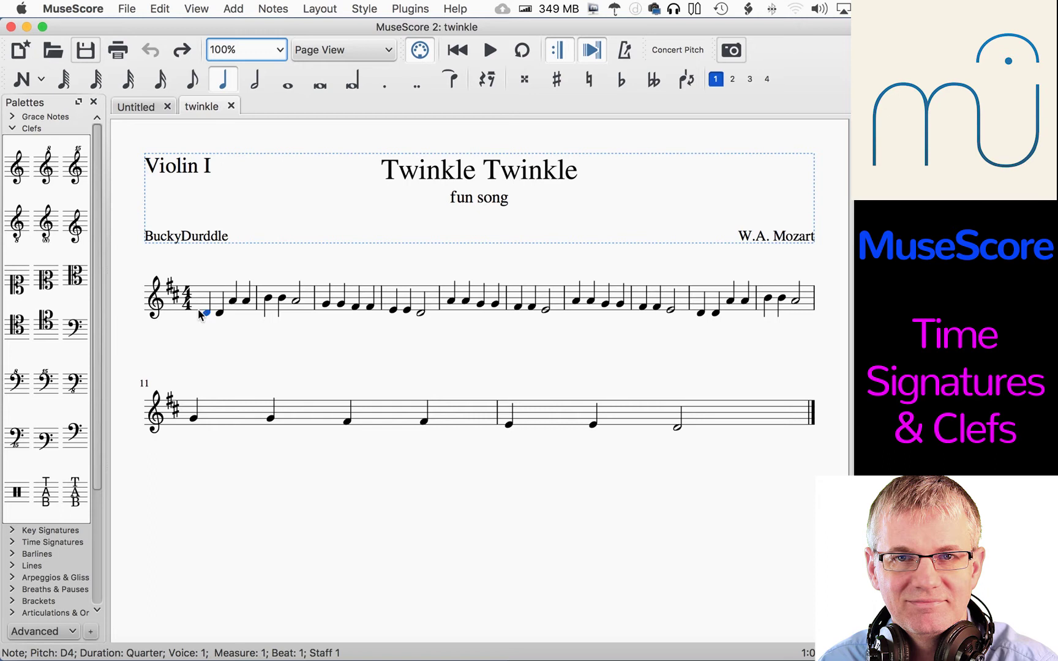
{"action": "left_click_drag", "start_coordinate": [75, 327], "coordinate": [168, 296]}
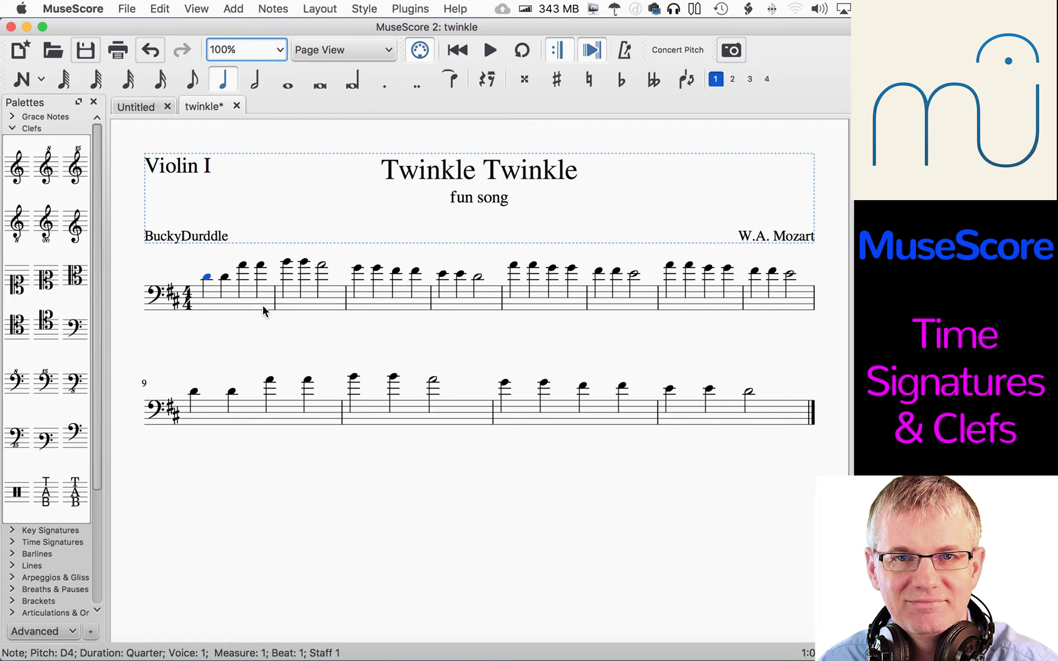
{"action": "left_click", "coordinate": [230, 494]}
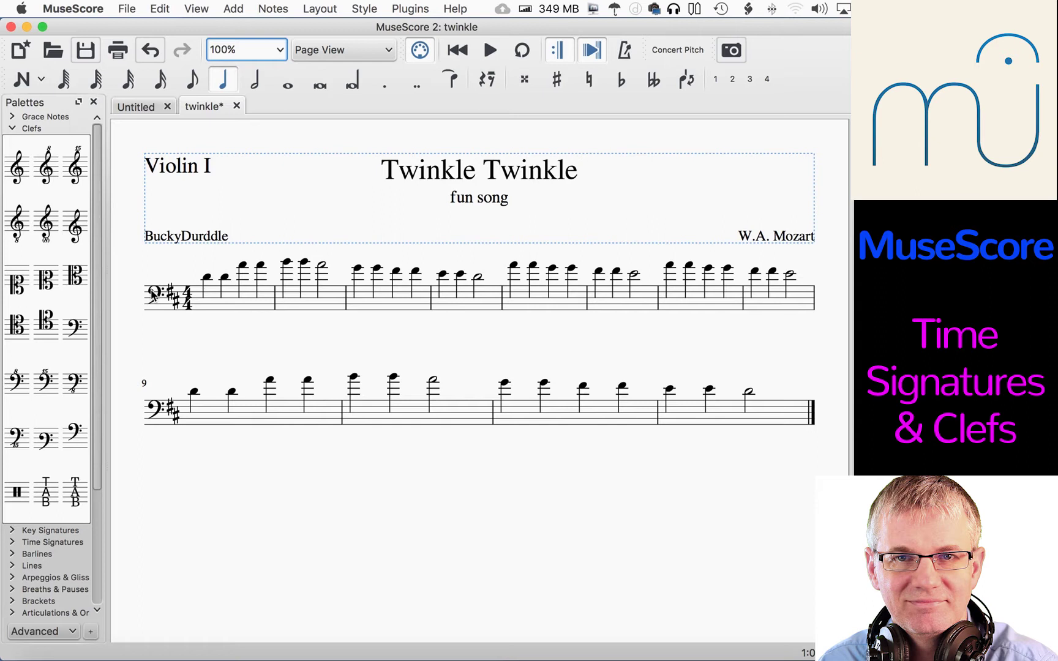
{"action": "key", "text": "super+z"}
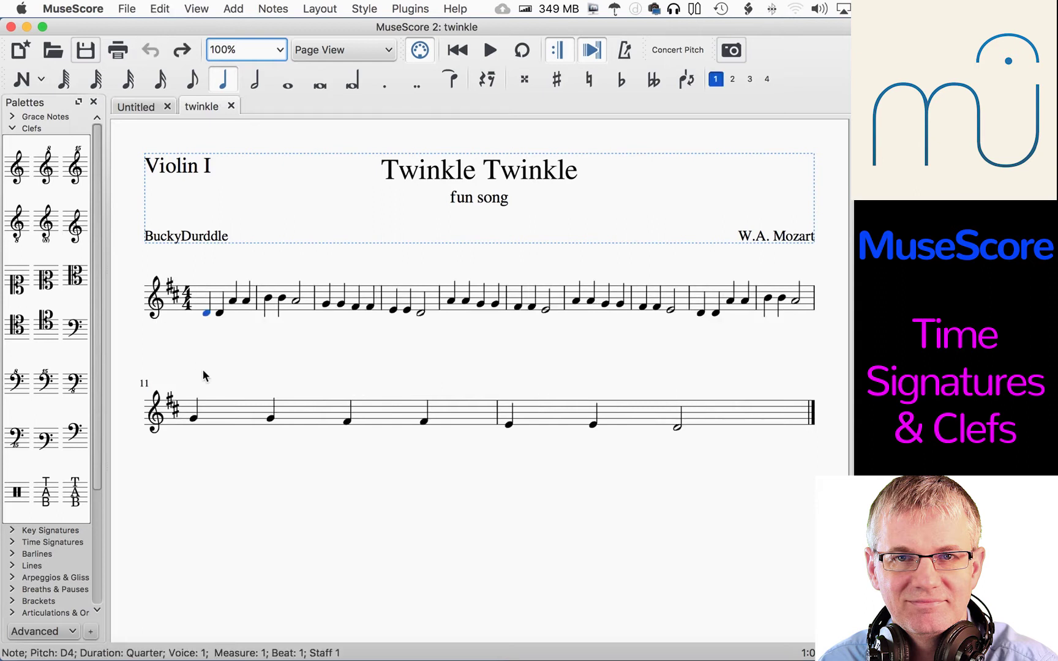
{"action": "left_click", "coordinate": [202, 352]}
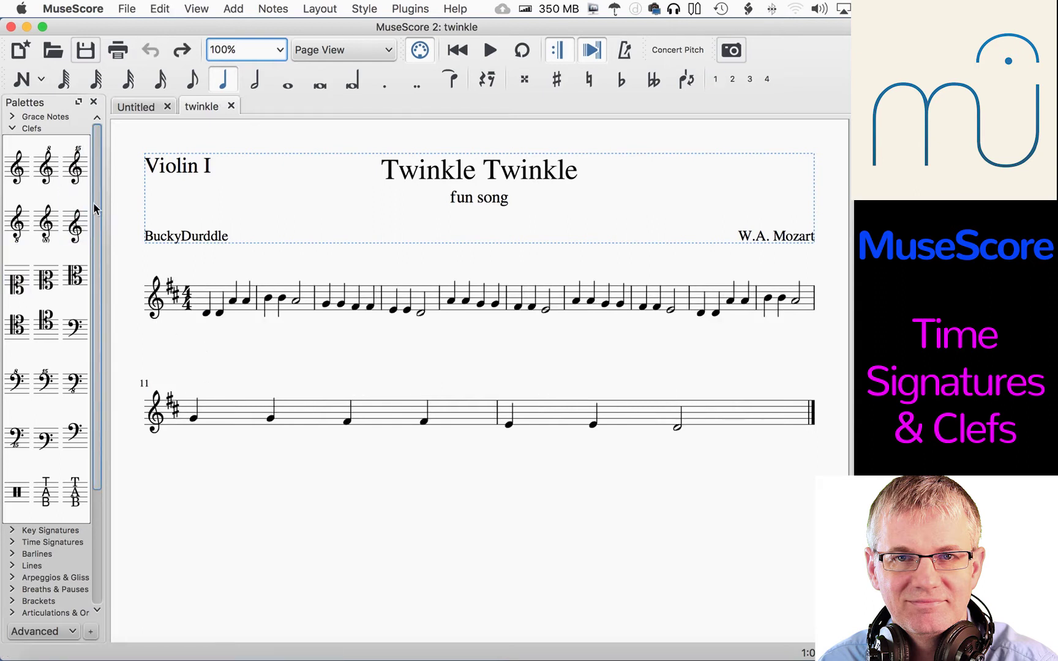
Try the Treble clef 8va at the start of the score, and undo the change.
{"action": "left_click_drag", "start_coordinate": [46, 164], "coordinate": [158, 299]}
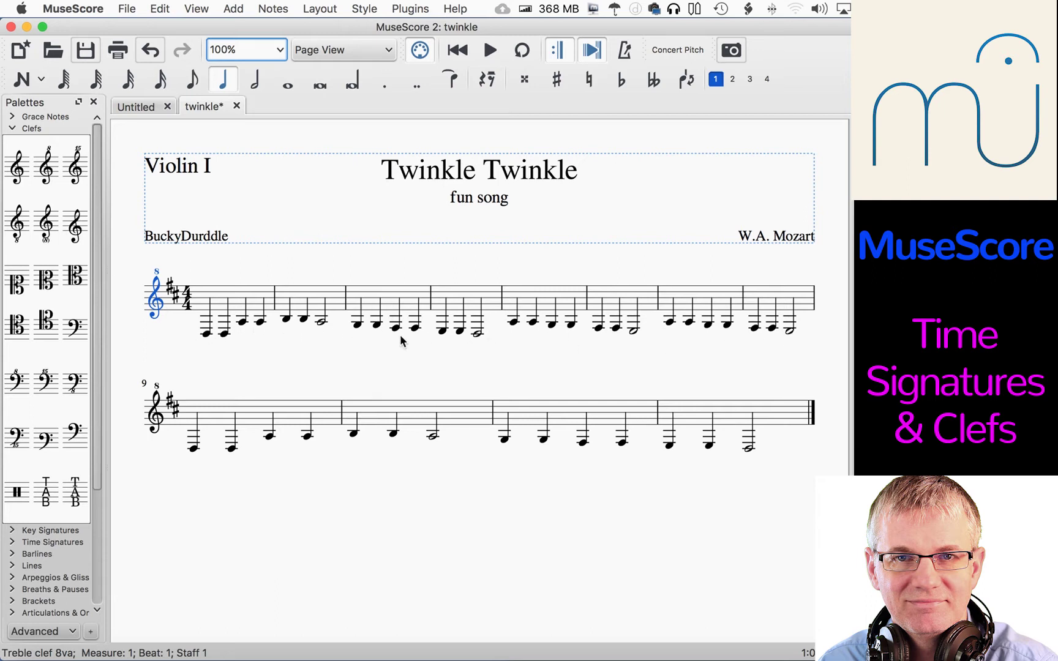
{"action": "key", "text": "super+c"}
{"action": "key", "text": "super+z"}
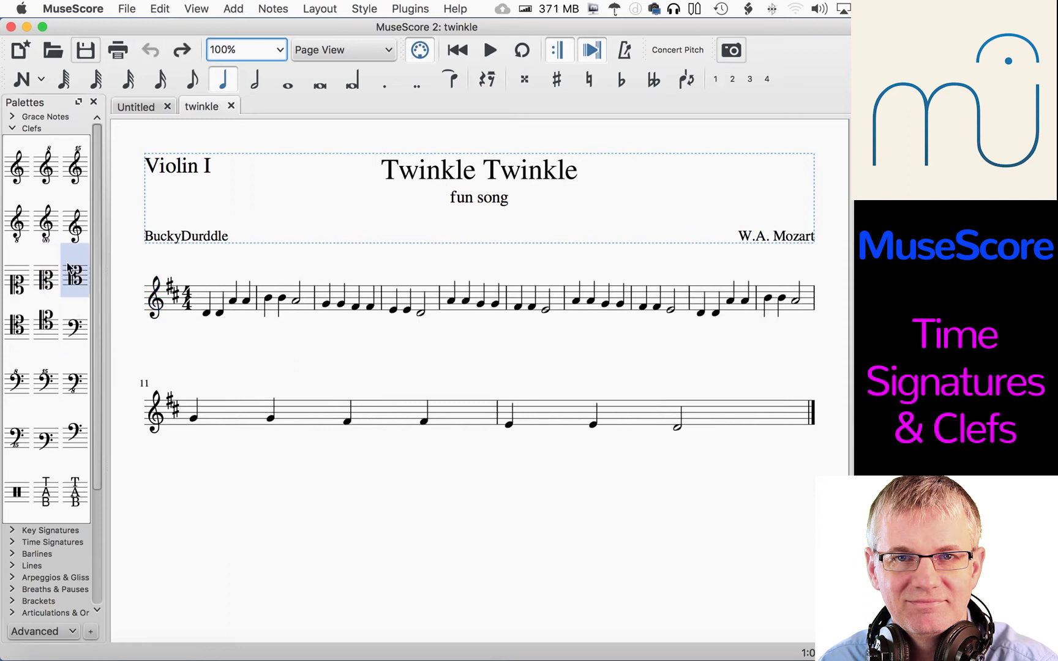
Try the Alto clef and the Mezzo-soprano clef at the start of the score, undoing each change.
{"action": "left_click_drag", "start_coordinate": [79, 276], "coordinate": [175, 299]}
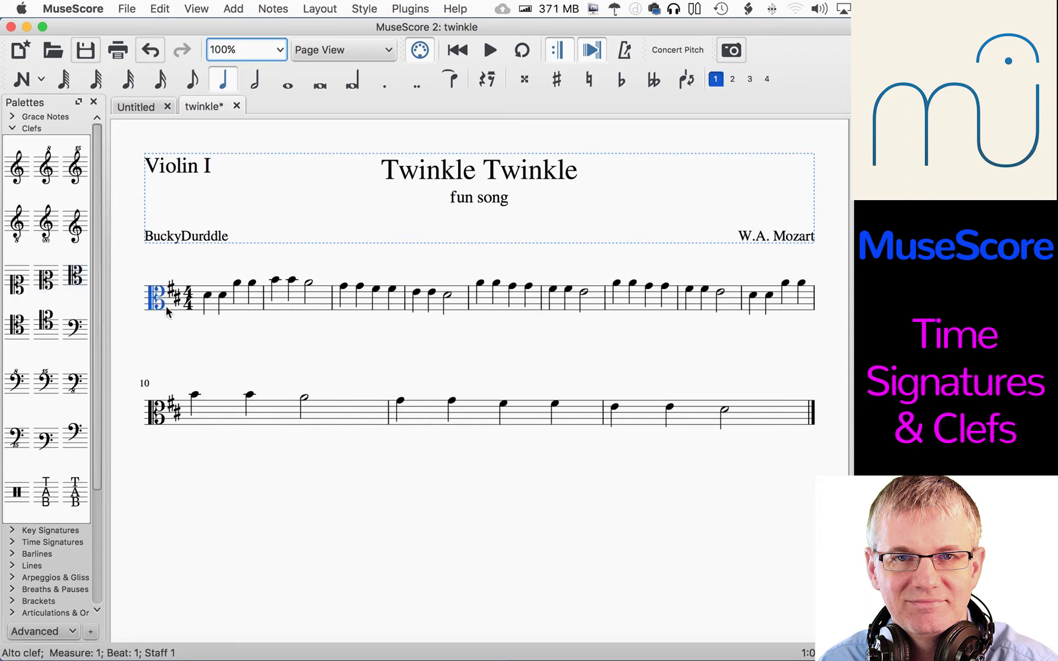
{"action": "key", "text": "super+z"}
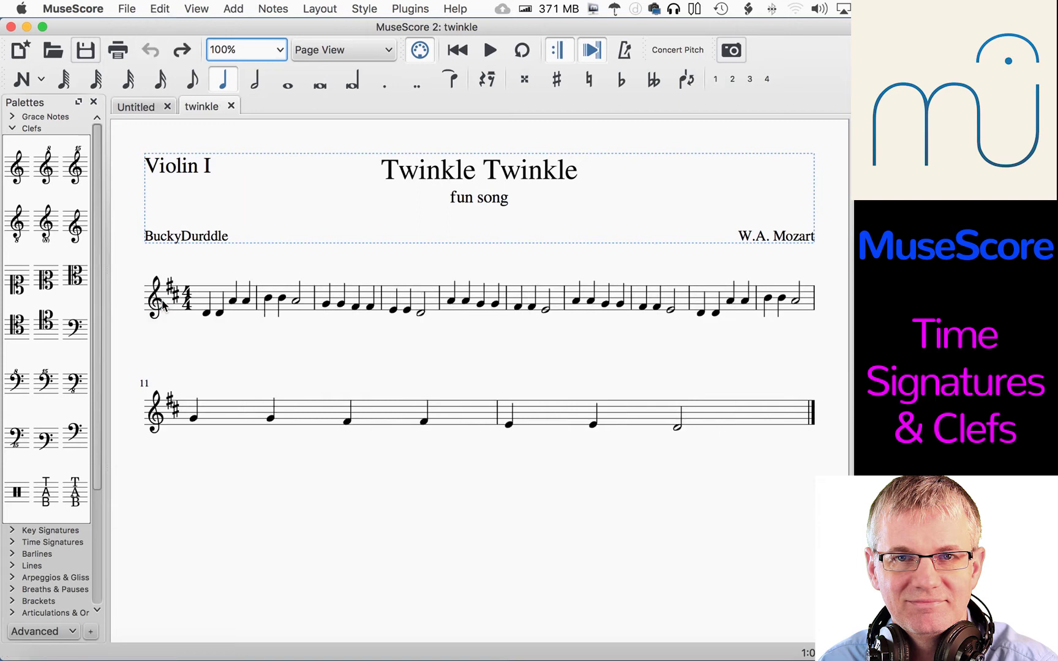
{"action": "left_click_drag", "start_coordinate": [47, 280], "coordinate": [153, 300]}
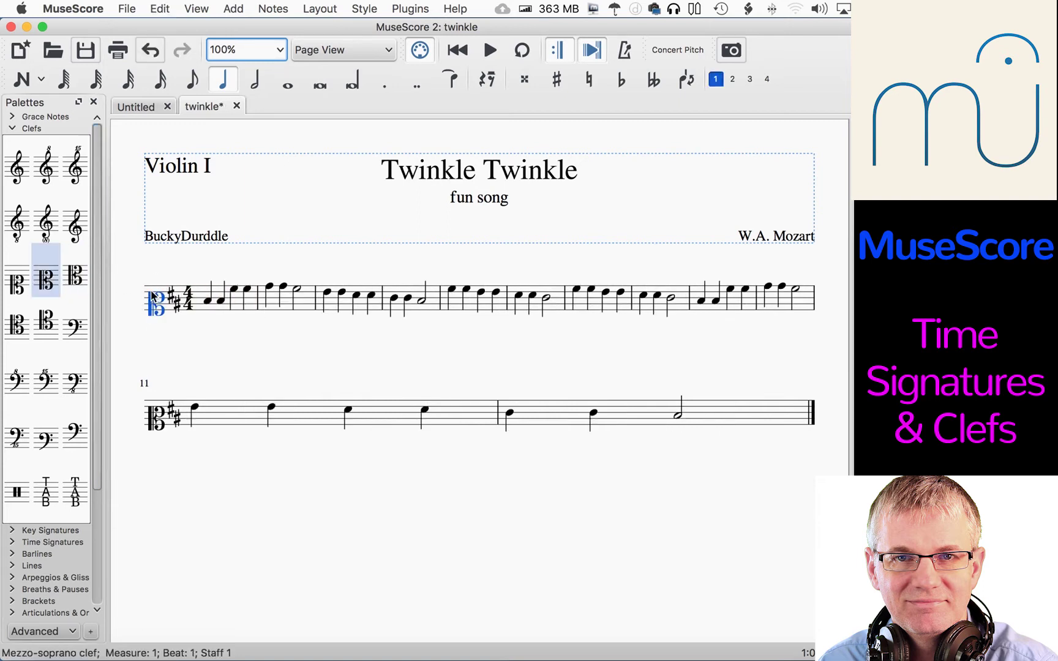
{"action": "key", "text": "super+z"}
Try the Bass clef 15ma and the Bass clef 8va at the start of the score, undoing each change.
{"action": "left_click_drag", "start_coordinate": [44, 378], "coordinate": [157, 296]}
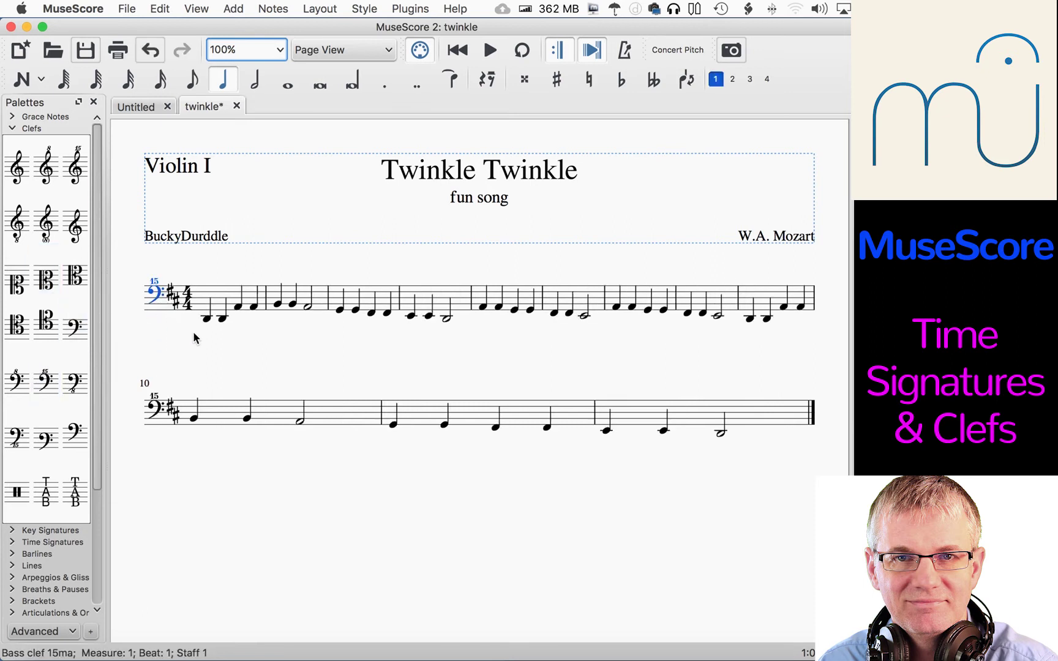
{"action": "key", "text": "super+z"}
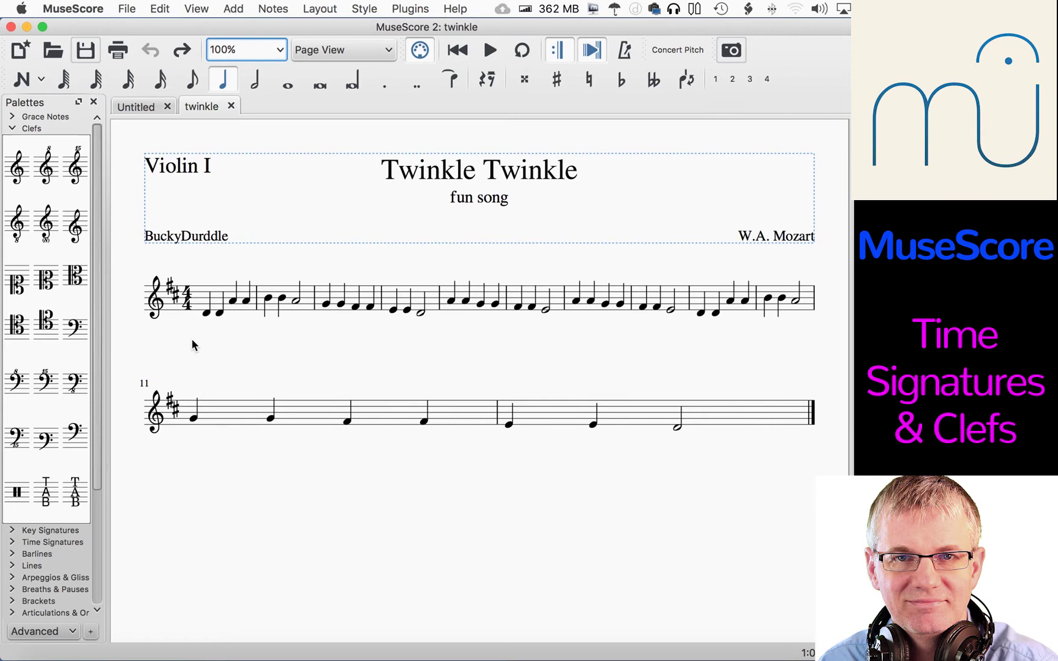
{"action": "left_click_drag", "start_coordinate": [16, 380], "coordinate": [154, 292]}
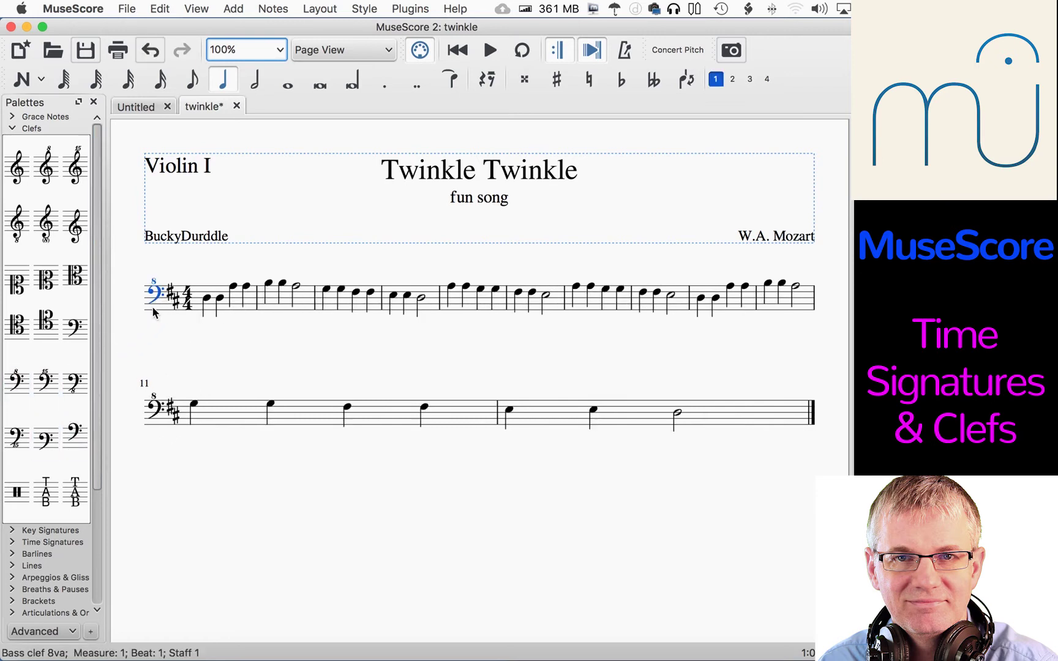
{"action": "key", "text": "super+z"}
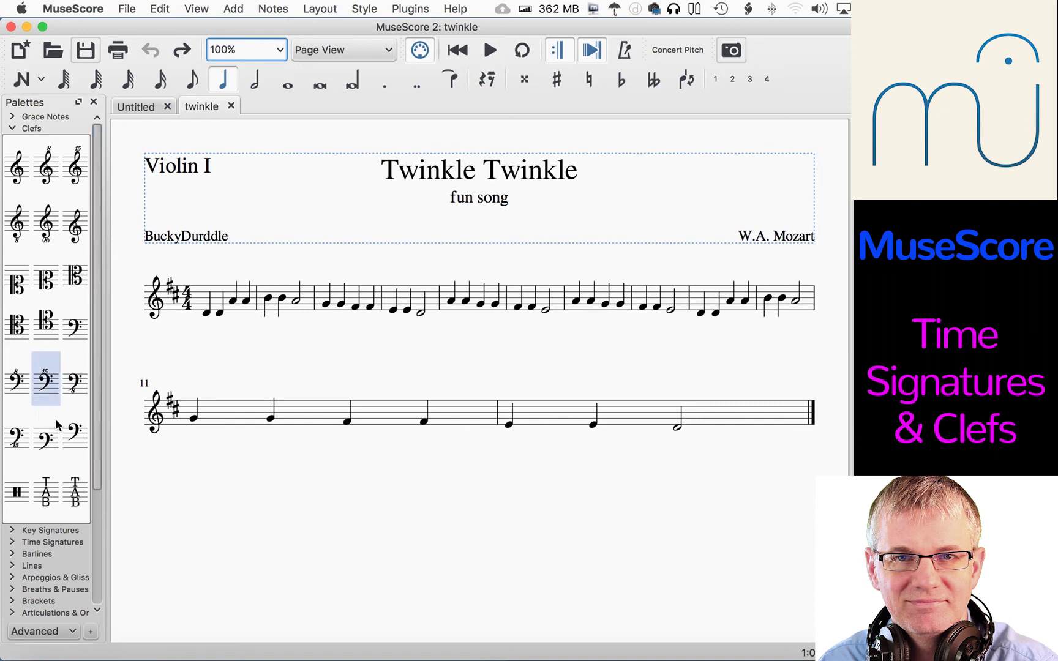
Replace the opening treble clef with the Bass clef 15mb and show the Inspector.
{"action": "left_click_drag", "start_coordinate": [17, 437], "coordinate": [153, 296]}
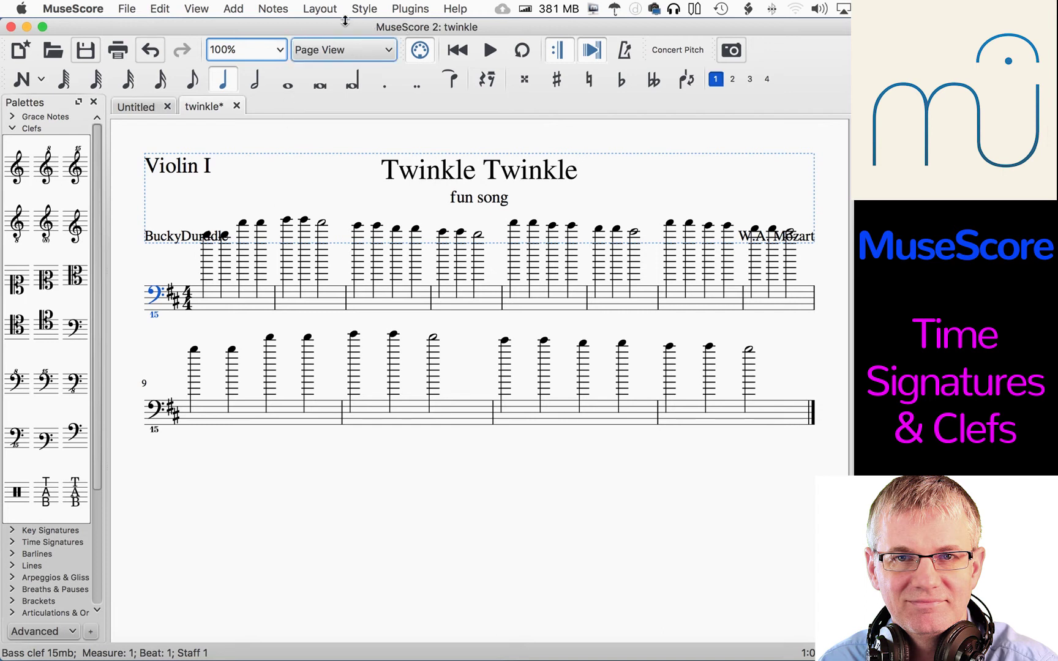
{"action": "left_click", "coordinate": [202, 8]}
{"action": "left_click", "coordinate": [218, 97]}
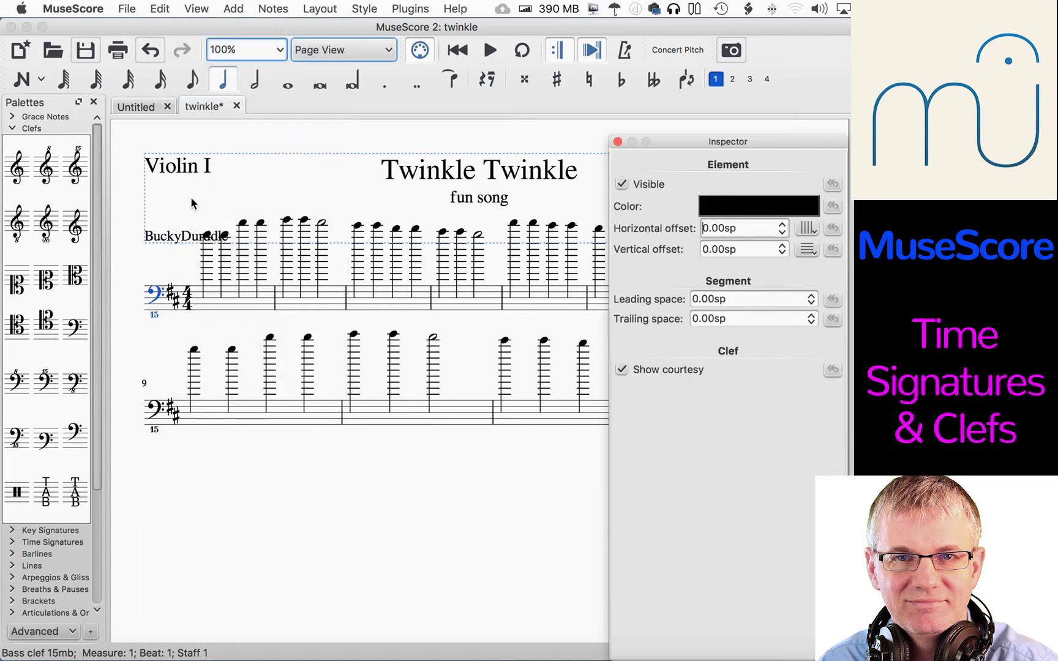
Set the title frame's bottom gap to 5.50sp, deselect the frame, and close the Inspector.
{"action": "left_click", "coordinate": [192, 204]}
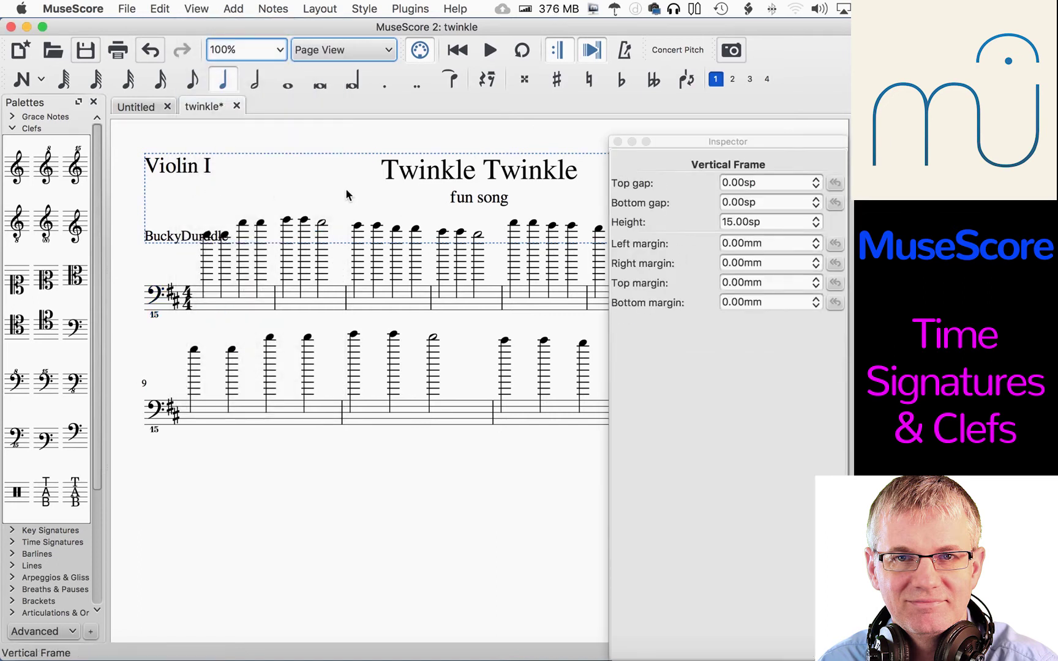
{"action": "left_click", "coordinate": [734, 223]}
{"action": "left_click", "coordinate": [807, 202]}
{"action": "left_click", "coordinate": [817, 198]}
{"action": "left_click", "coordinate": [818, 198]}
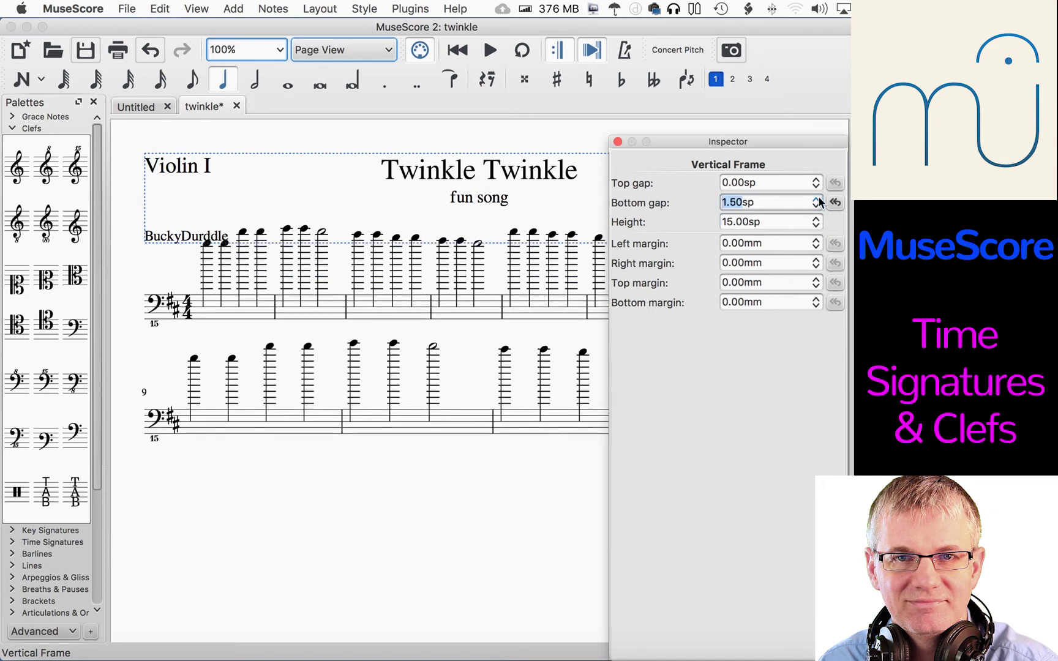
{"action": "left_click", "coordinate": [818, 198]}
{"action": "left_click", "coordinate": [818, 198]}
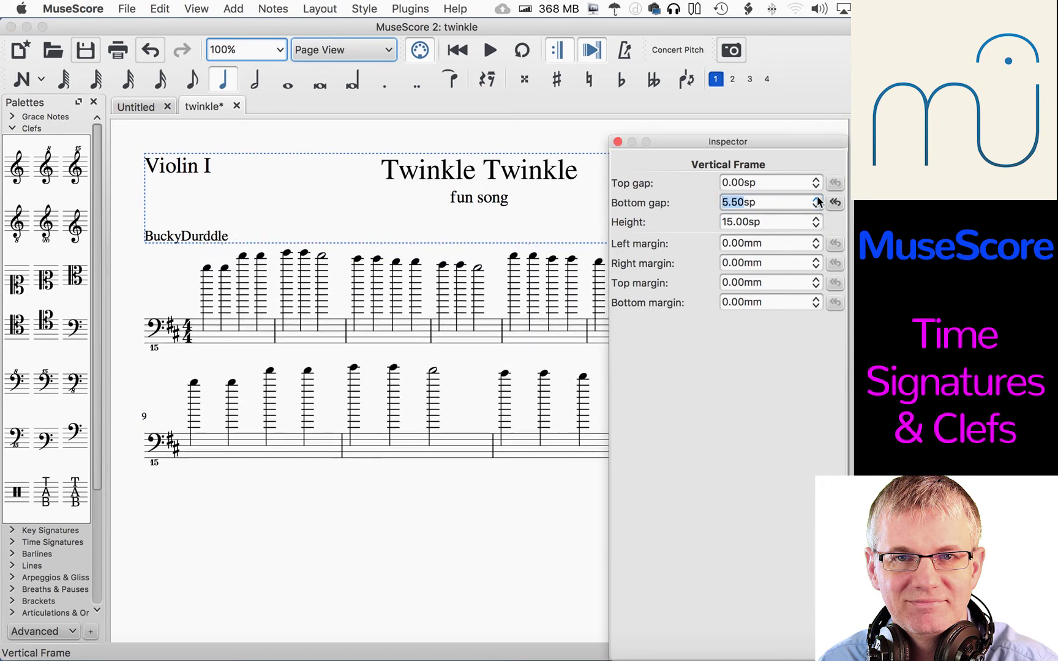
{"action": "left_click", "coordinate": [439, 557]}
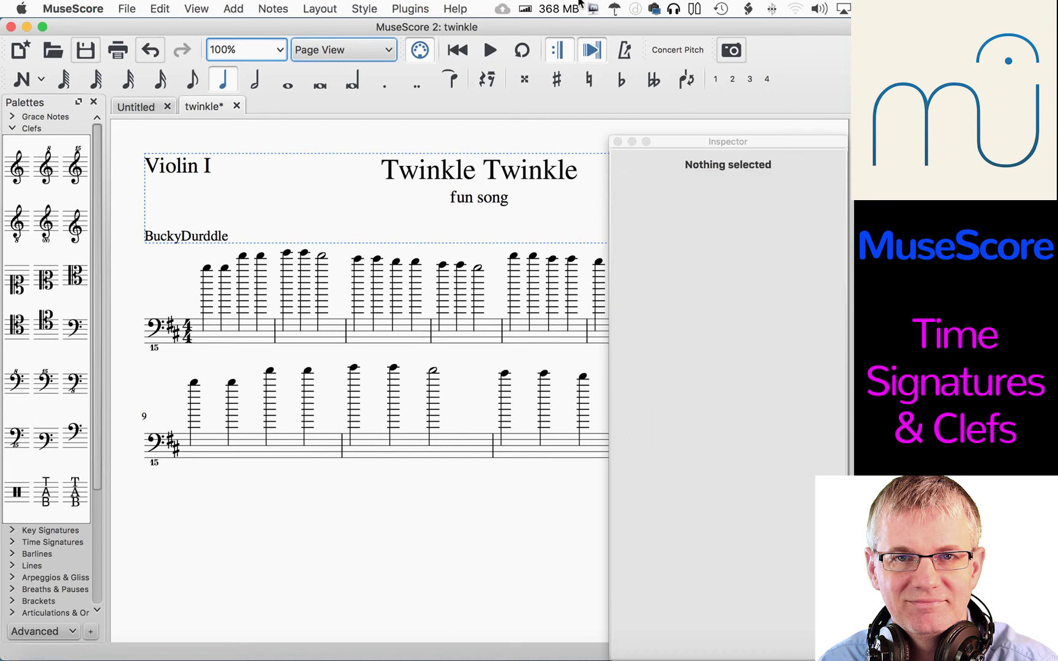
{"action": "left_click", "coordinate": [616, 141]}
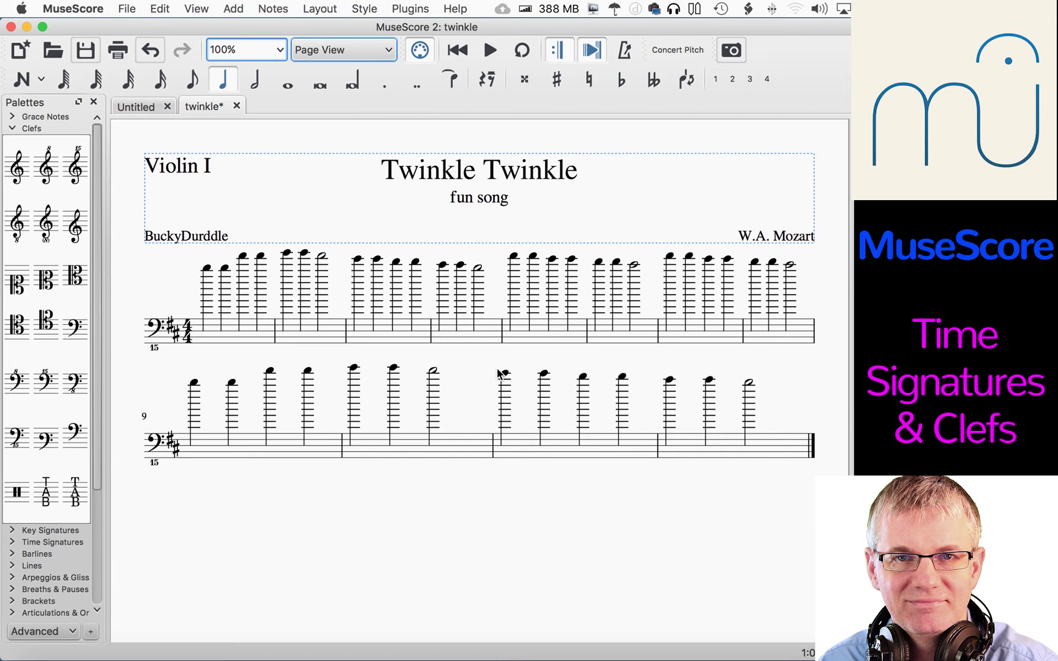
Reopen the Inspector for the title frame and reset its bottom gap to the default.
{"action": "left_click", "coordinate": [273, 9]}
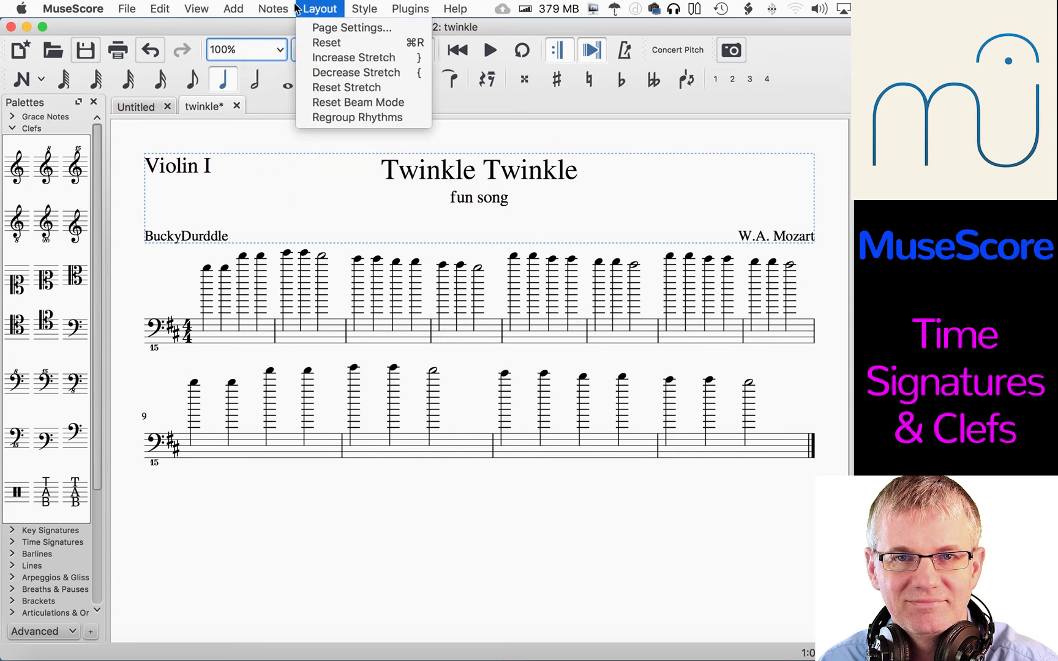
{"action": "mouse_move", "coordinate": [245, 9]}
{"action": "mouse_move", "coordinate": [197, 9]}
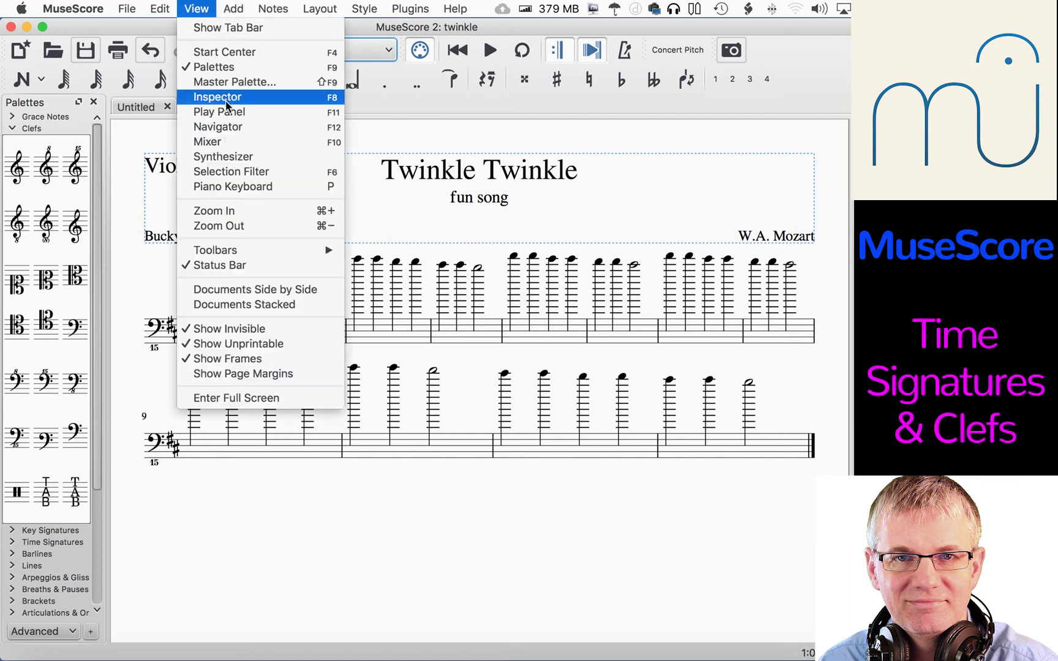
{"action": "left_click", "coordinate": [401, 217]}
{"action": "left_click", "coordinate": [834, 203]}
{"action": "left_click", "coordinate": [835, 203]}
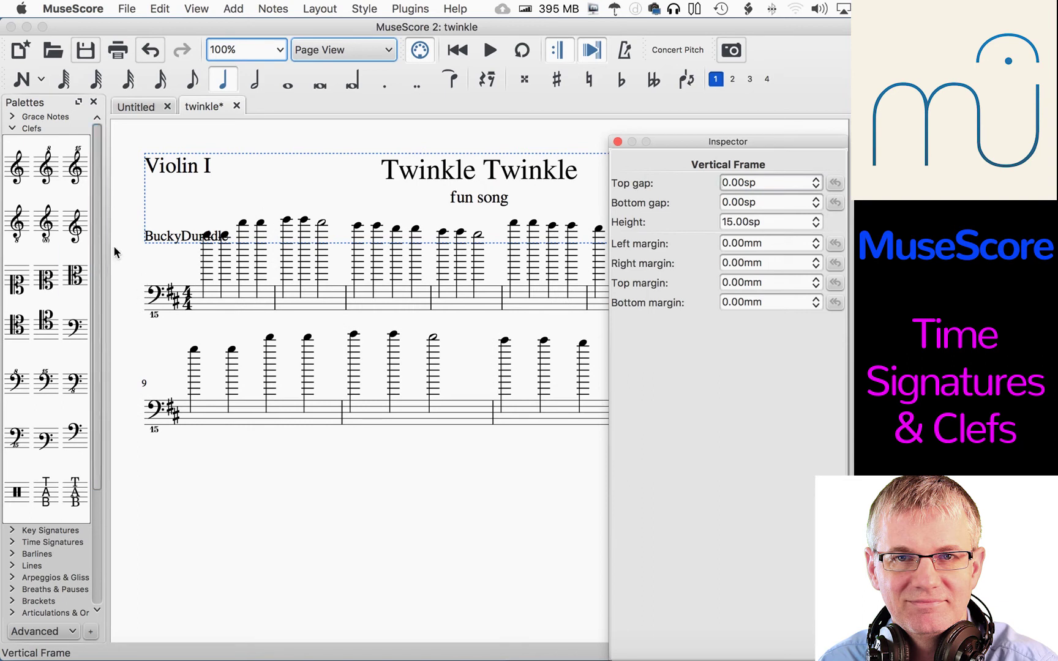
Replace the opening Bass clef 15mb with the standard treble clef and close the Inspector.
{"action": "left_click_drag", "start_coordinate": [18, 165], "coordinate": [158, 300]}
{"action": "key", "text": "Escape"}
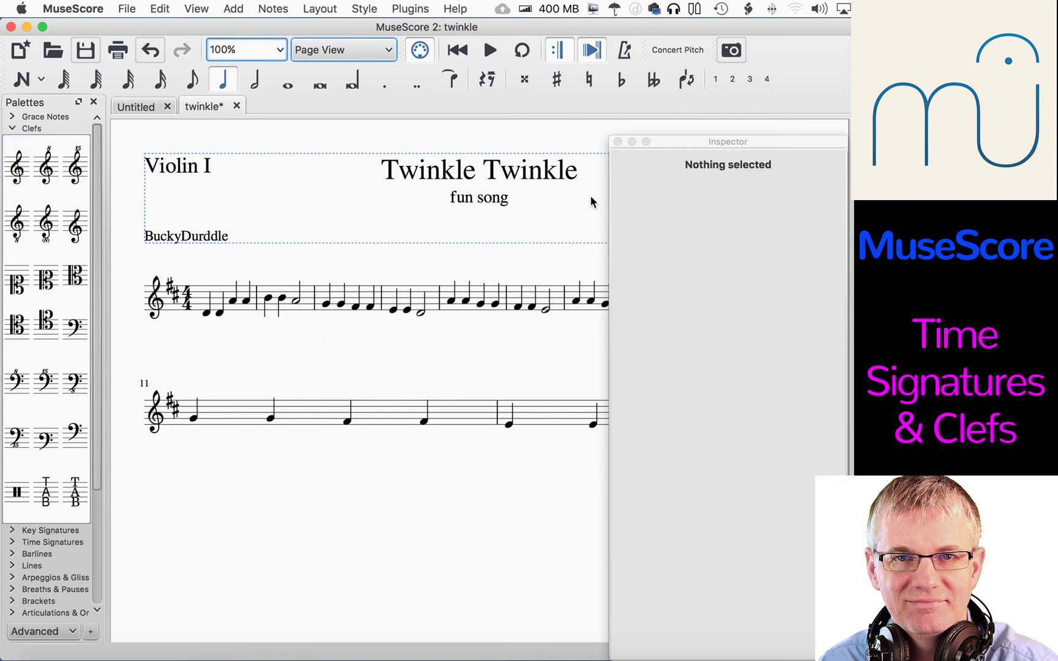
{"action": "left_click", "coordinate": [617, 141]}
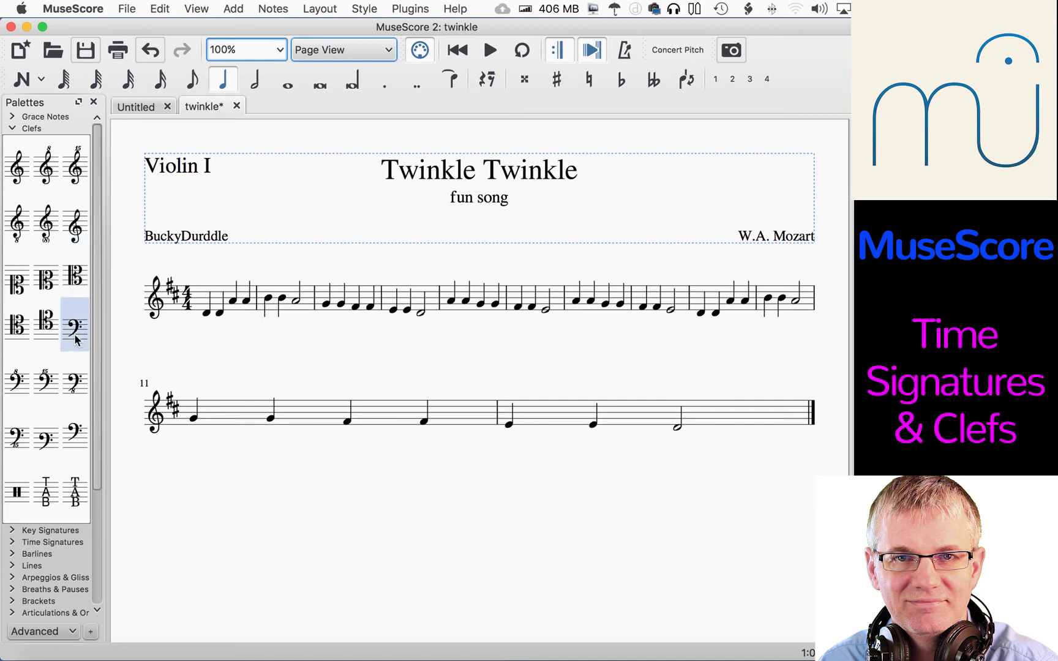
Insert clef changes: bass clef at measure 4, Bass clef 8va at measure 6, alto clef at measure 10, and Treble clef 8va at measure 12.
{"action": "left_click_drag", "start_coordinate": [74, 327], "coordinate": [407, 293]}
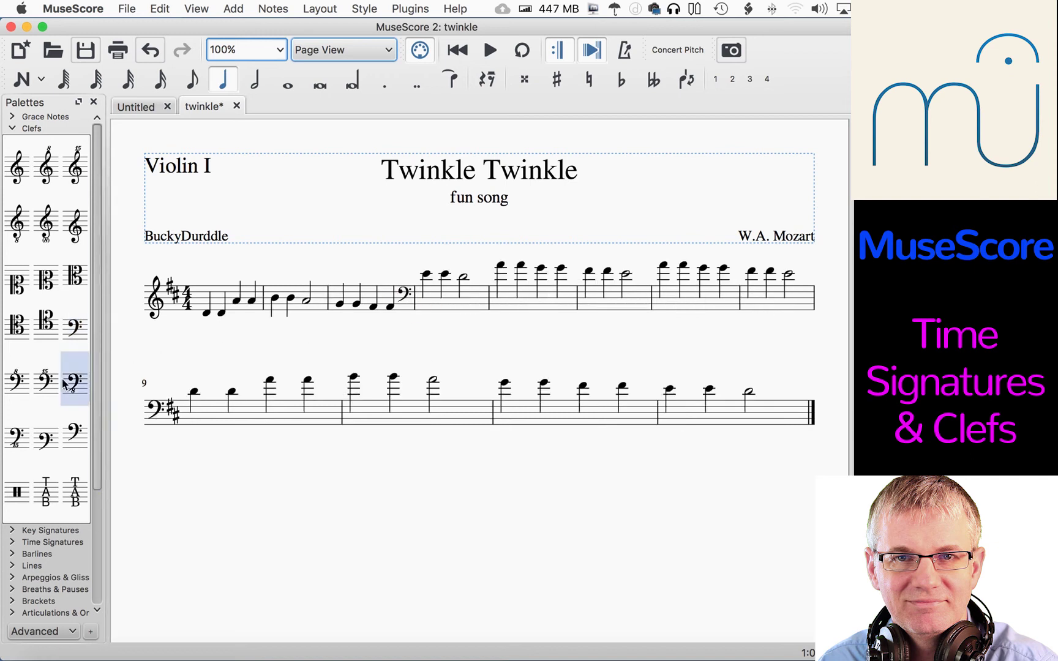
{"action": "left_click_drag", "start_coordinate": [17, 380], "coordinate": [614, 304]}
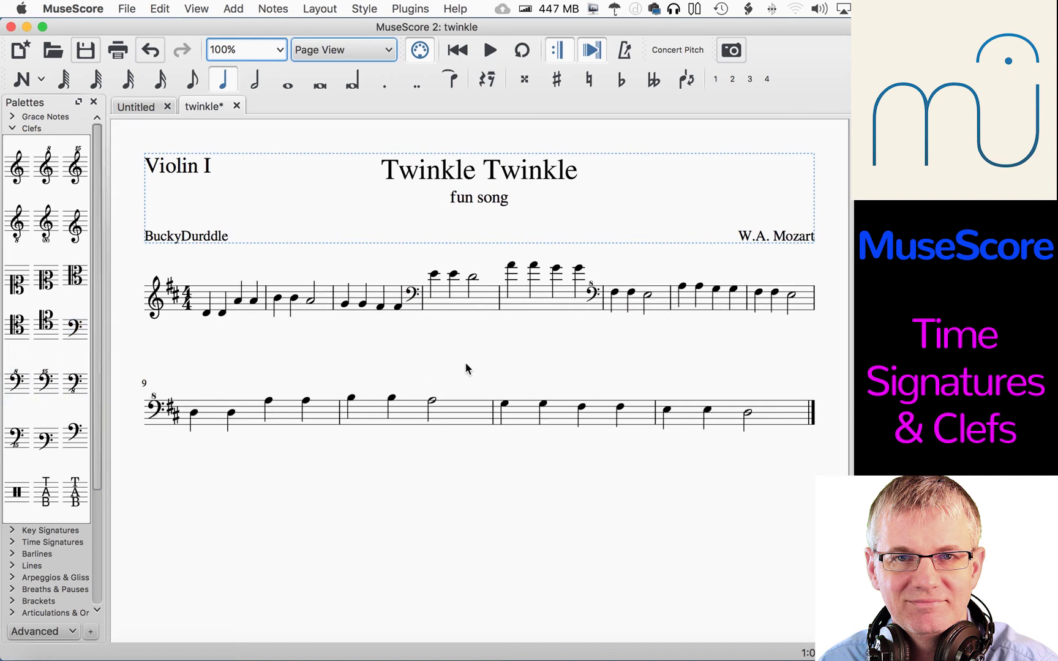
{"action": "left_click_drag", "start_coordinate": [75, 278], "coordinate": [369, 408]}
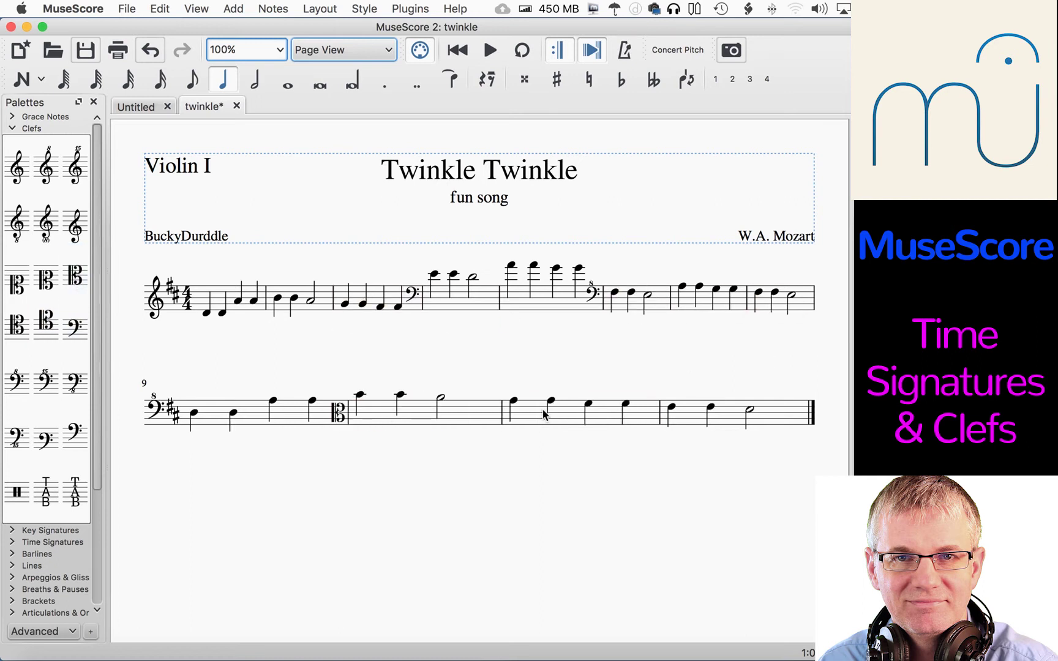
{"action": "left_click_drag", "start_coordinate": [46, 166], "coordinate": [682, 418]}
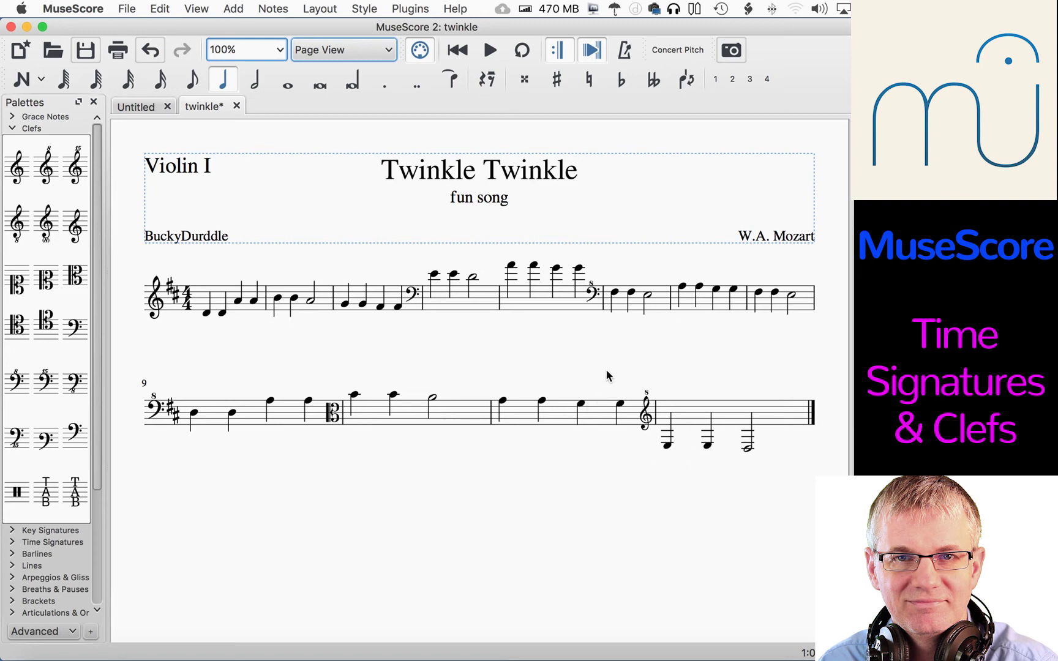
Delete the mid-piece clef changes at measures 12, 10, 6 and 4.
{"action": "left_click", "coordinate": [648, 415]}
{"action": "key", "text": "Delete"}
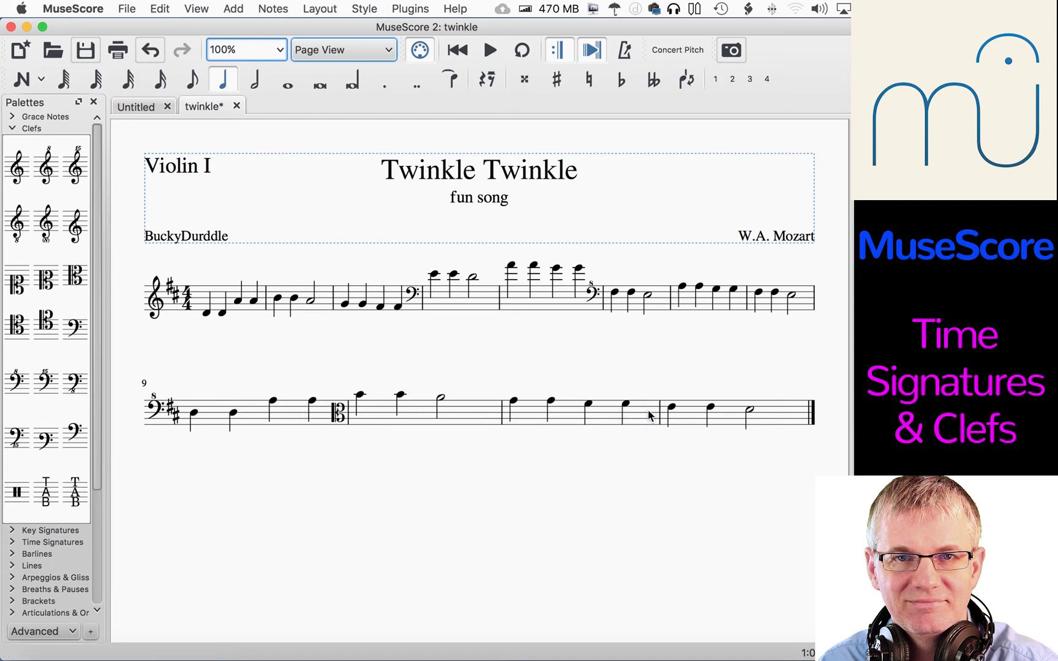
{"action": "left_click", "coordinate": [345, 416]}
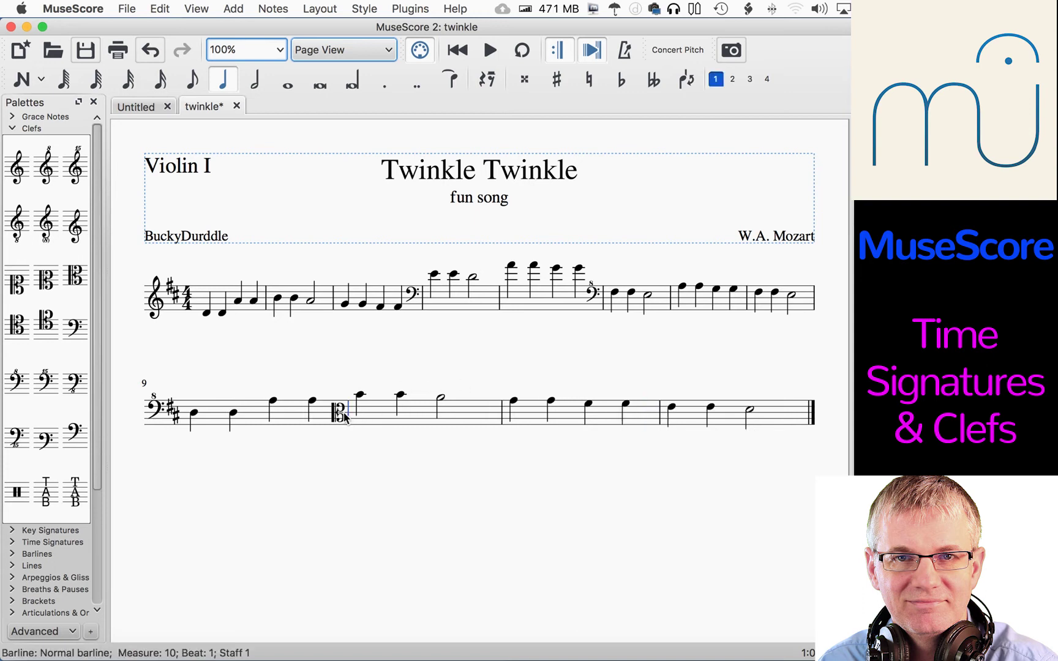
{"action": "left_click", "coordinate": [336, 414]}
{"action": "key", "text": "Delete"}
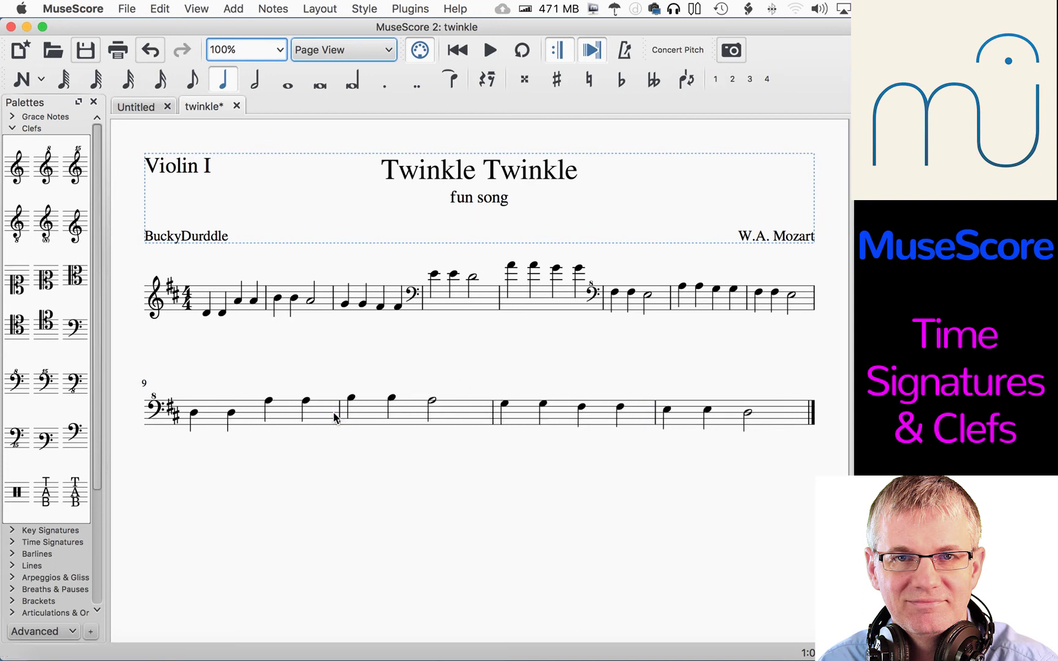
{"action": "left_click", "coordinate": [591, 296]}
{"action": "key", "text": "Delete"}
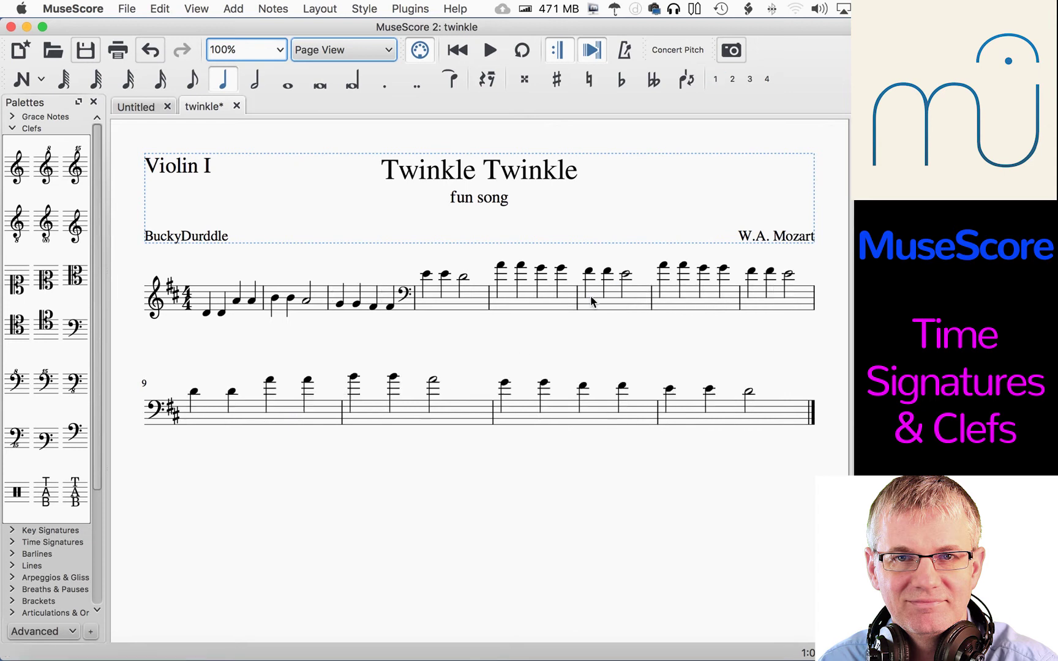
{"action": "left_click", "coordinate": [405, 295]}
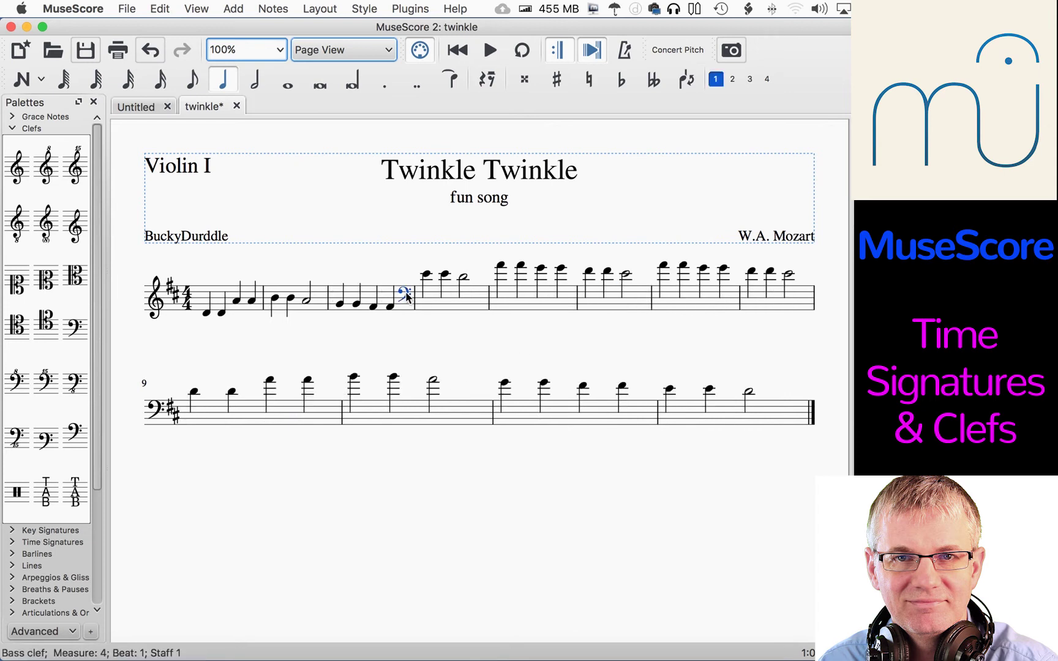
{"action": "key", "text": "Delete"}
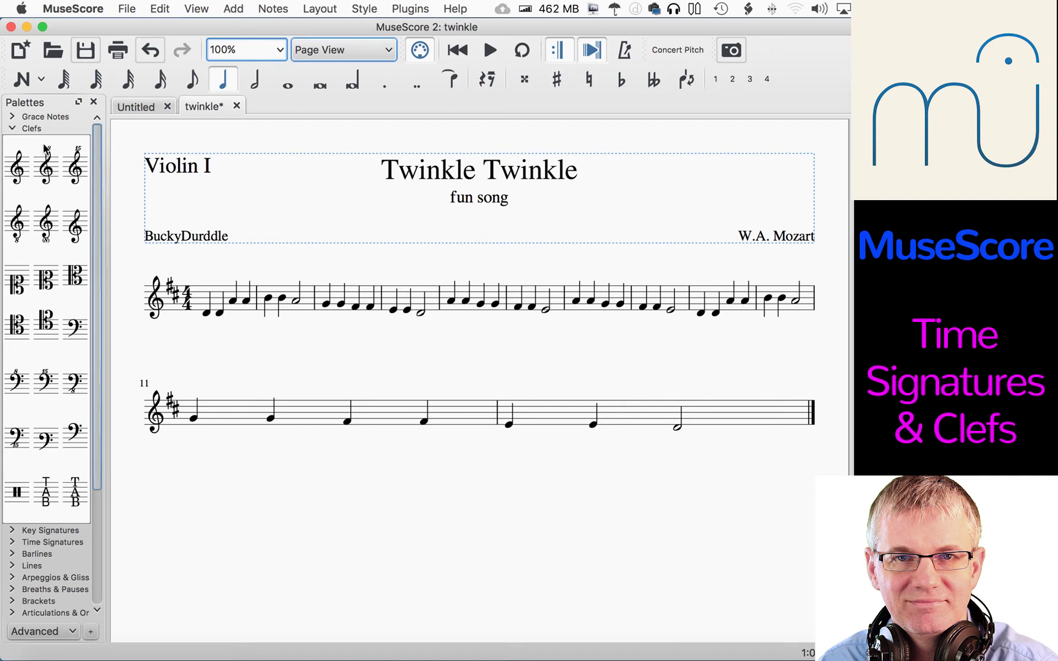
Switch from the Clefs palette to Time Signatures and change the score's opening time signature to 2/4.
{"action": "left_click", "coordinate": [11, 130]}
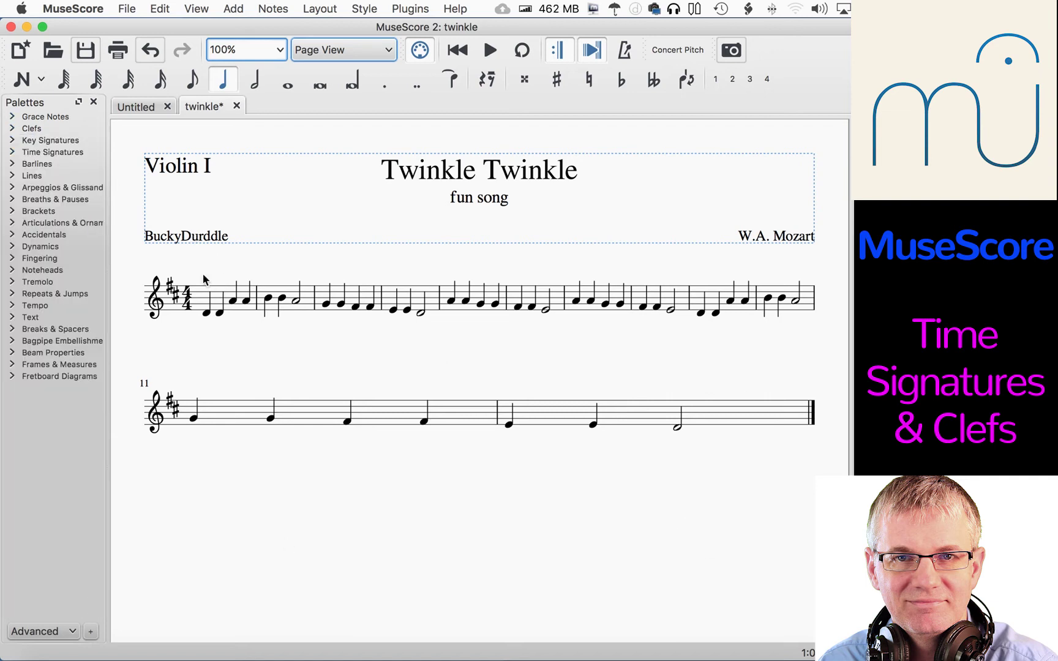
{"action": "left_click", "coordinate": [13, 152]}
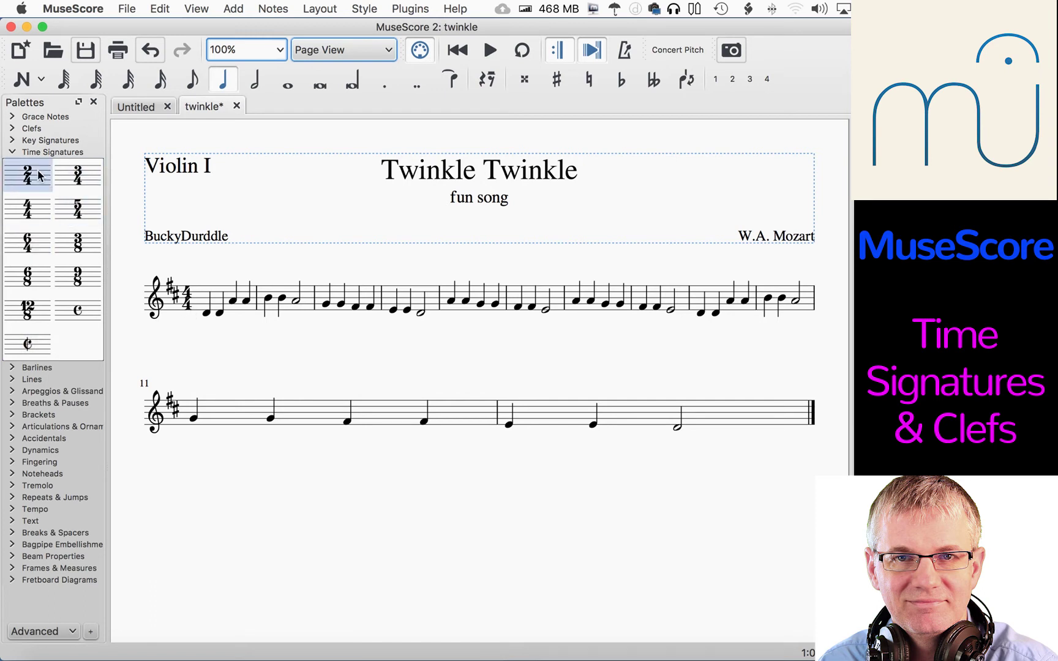
{"action": "mouse_move", "coordinate": [34, 178]}
{"action": "left_mouse_down"}
{"action": "mouse_move", "coordinate": [209, 261]}
{"action": "mouse_move", "coordinate": [185, 296]}
{"action": "left_mouse_up"}
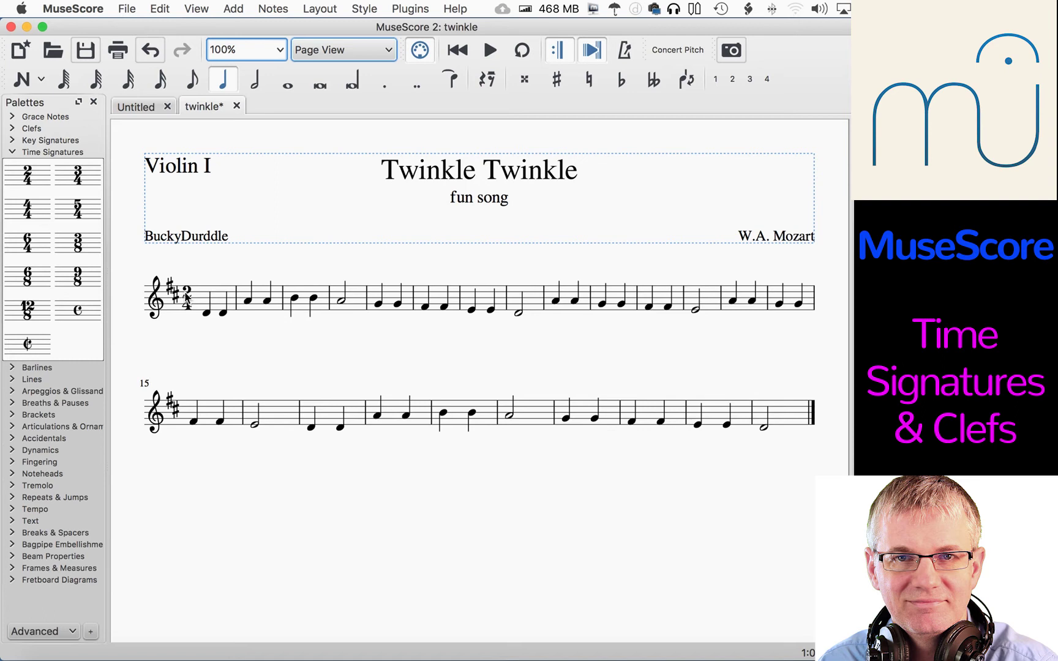
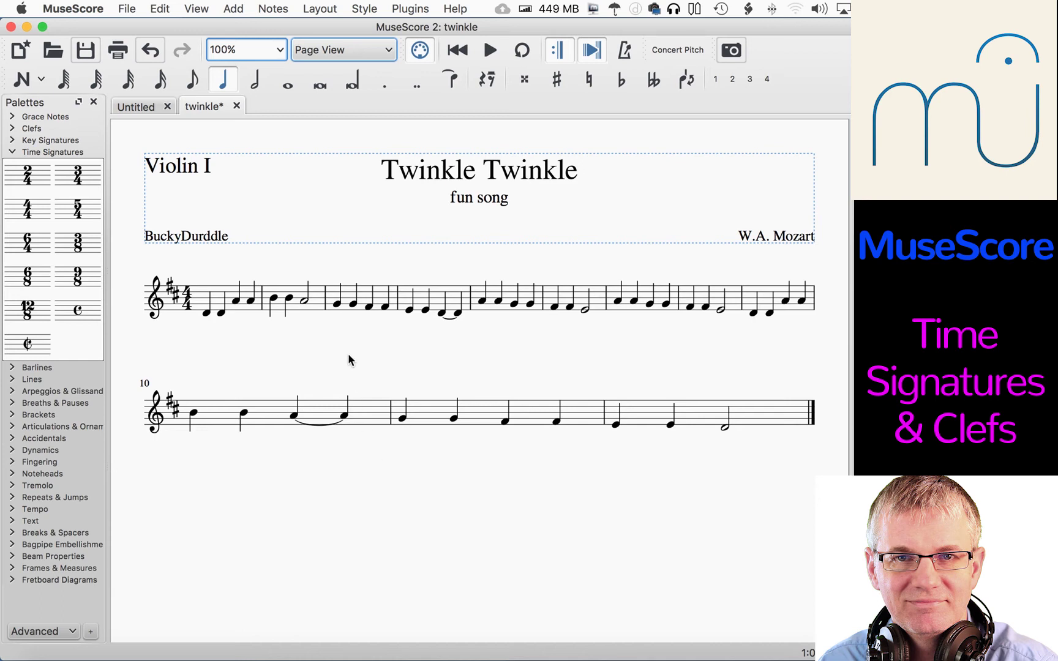
Undo the opening time signature changes back to the original 4/4 notation.
{"action": "key", "text": "super+z"}
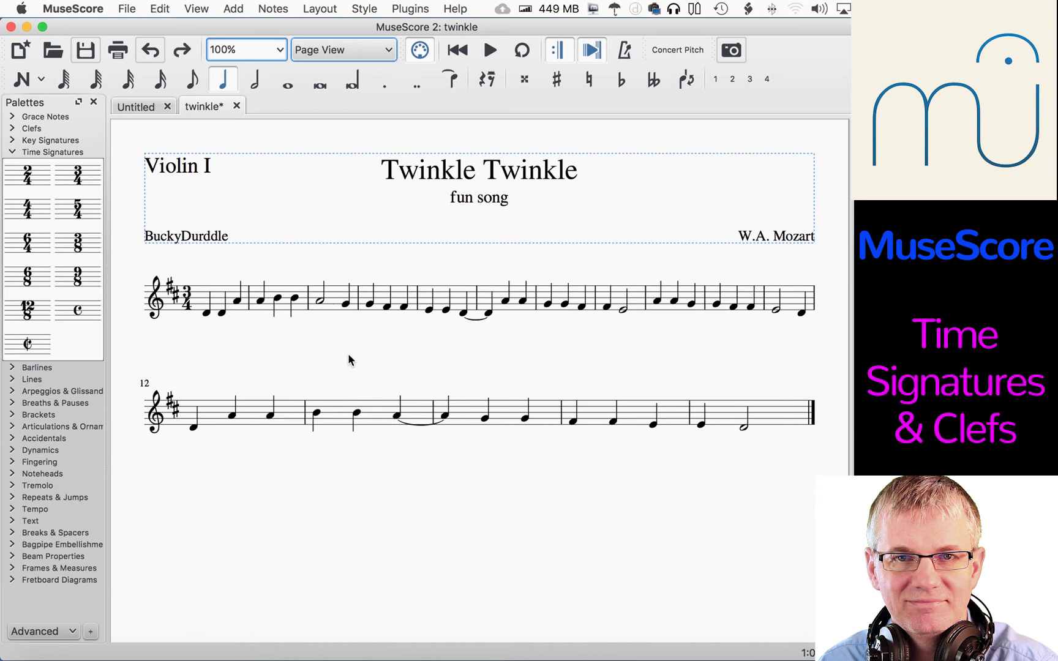
{"action": "key", "text": "super+shift+z"}
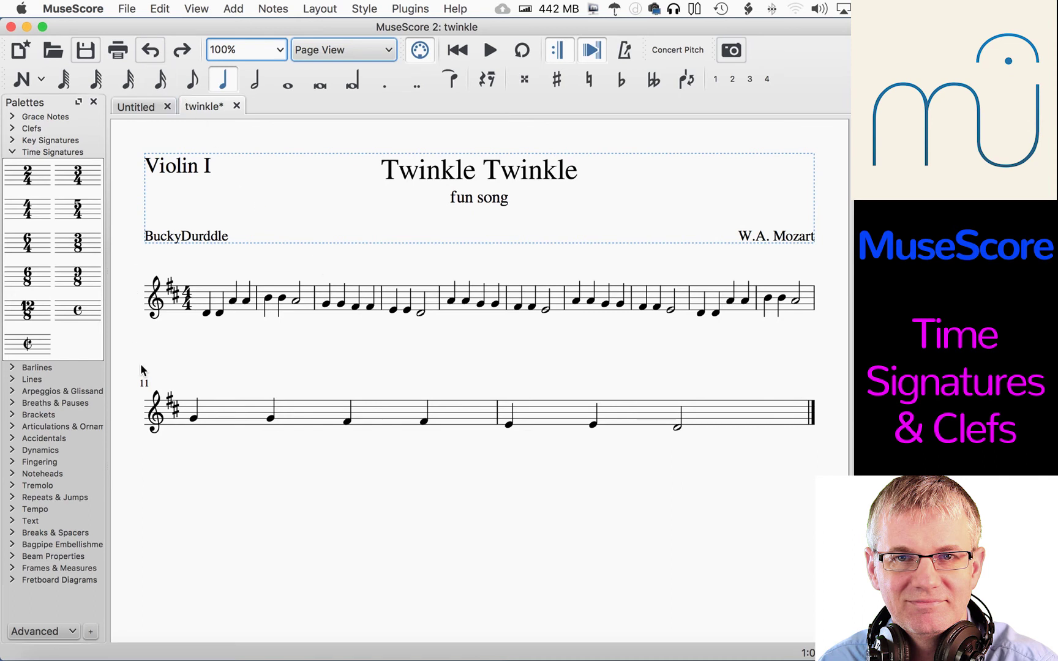
{"action": "left_click", "coordinate": [127, 10]}
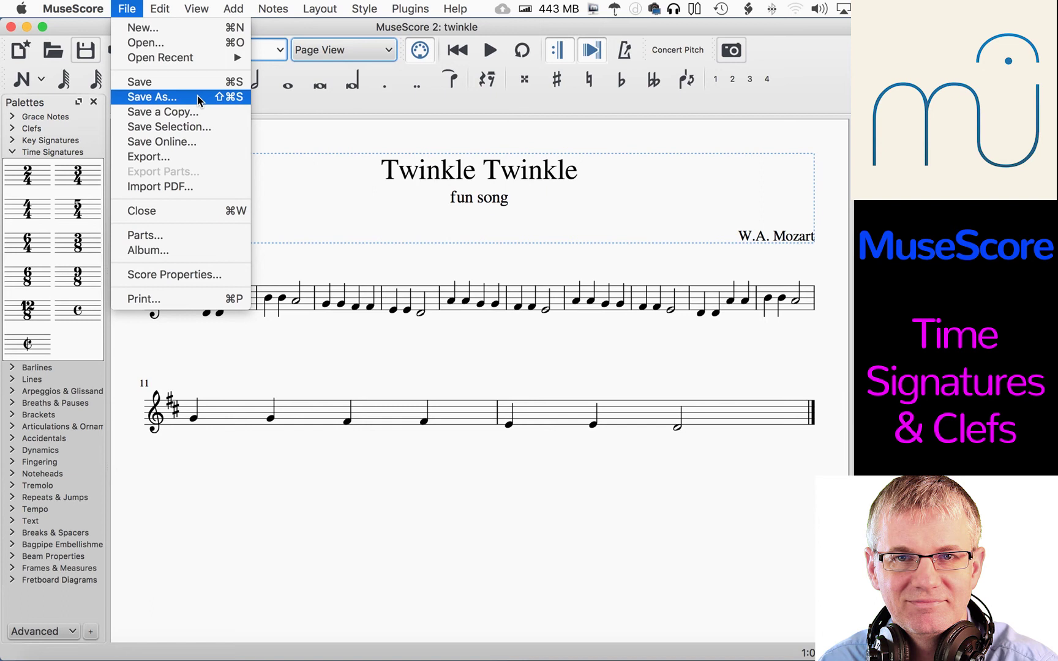
{"action": "left_click", "coordinate": [197, 554]}
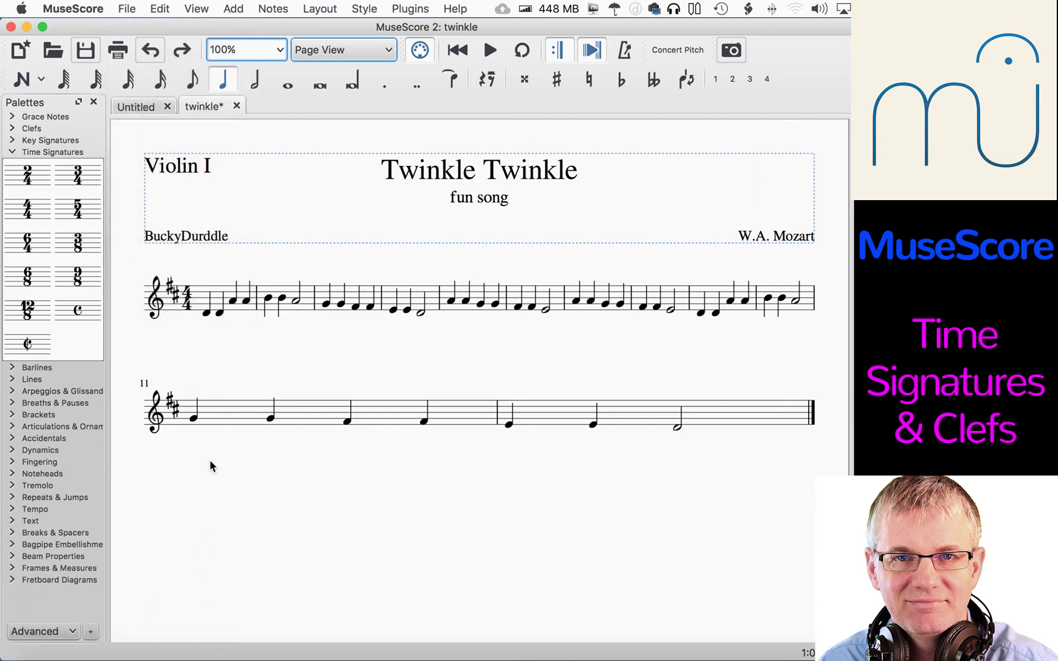
Insert time signature changes: 5/4 at measure 4, 3/8 at measure 7, and cut time (2/2) at measure 17.
{"action": "mouse_move", "coordinate": [83, 213]}
{"action": "left_mouse_down"}
{"action": "mouse_move", "coordinate": [574, 361]}
{"action": "mouse_move", "coordinate": [303, 305]}
{"action": "mouse_move", "coordinate": [392, 299]}
{"action": "left_mouse_up"}
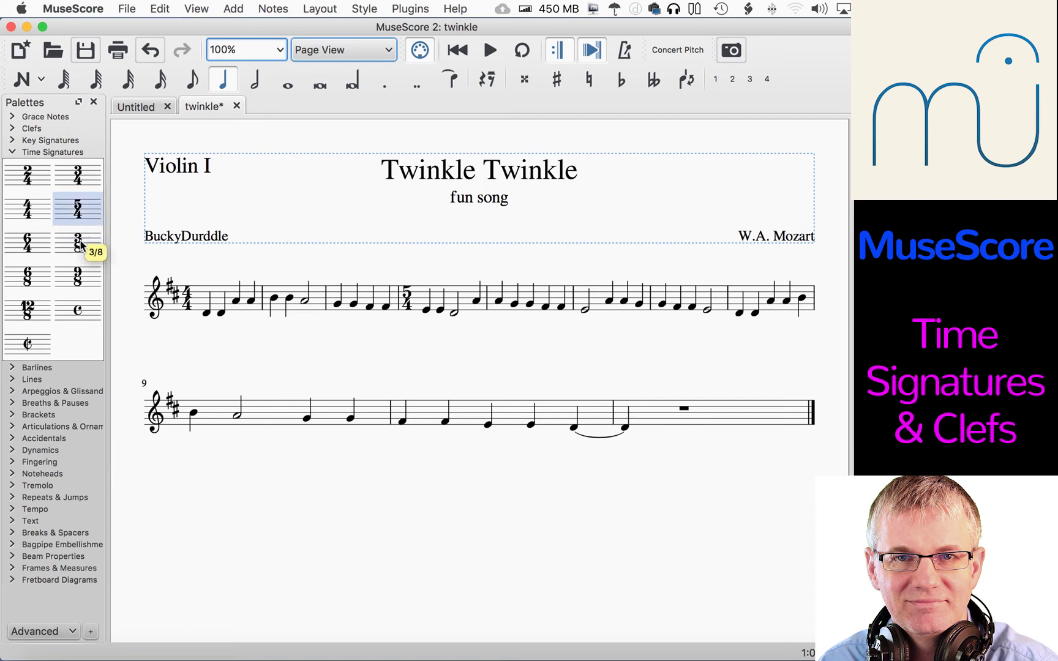
{"action": "mouse_move", "coordinate": [72, 248]}
{"action": "left_mouse_down"}
{"action": "mouse_move", "coordinate": [545, 372]}
{"action": "mouse_move", "coordinate": [643, 303]}
{"action": "mouse_move", "coordinate": [710, 303]}
{"action": "left_mouse_up"}
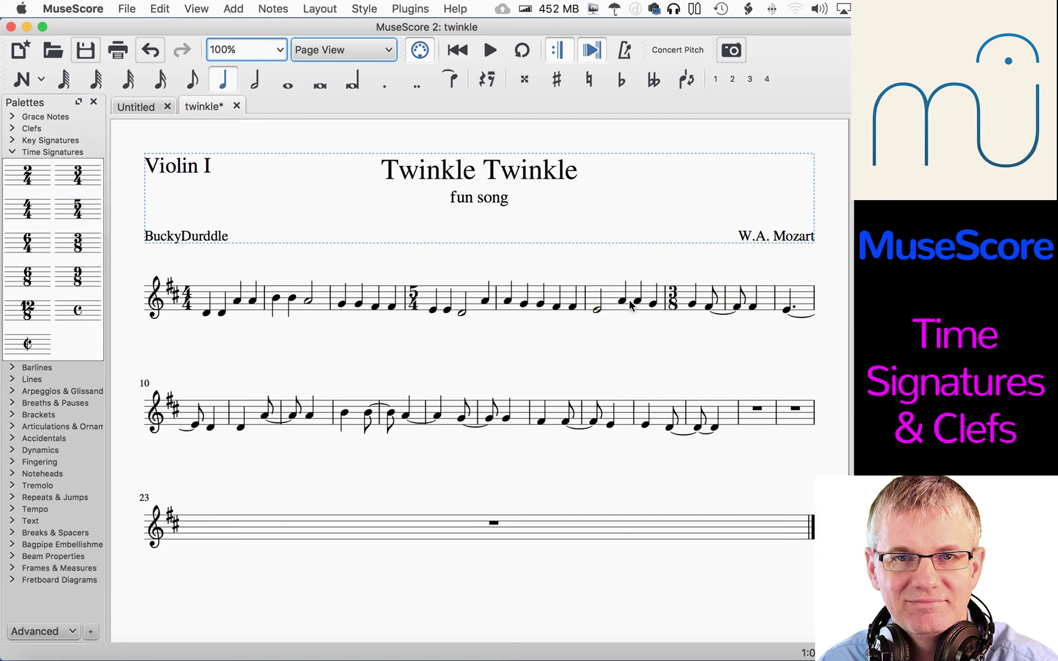
{"action": "mouse_move", "coordinate": [27, 309]}
{"action": "left_mouse_down"}
{"action": "mouse_move", "coordinate": [387, 447]}
{"action": "mouse_move", "coordinate": [576, 415]}
{"action": "left_mouse_up"}
{"action": "mouse_move", "coordinate": [27, 344]}
{"action": "left_mouse_down"}
{"action": "mouse_move", "coordinate": [404, 366]}
{"action": "mouse_move", "coordinate": [689, 414]}
{"action": "left_mouse_up"}
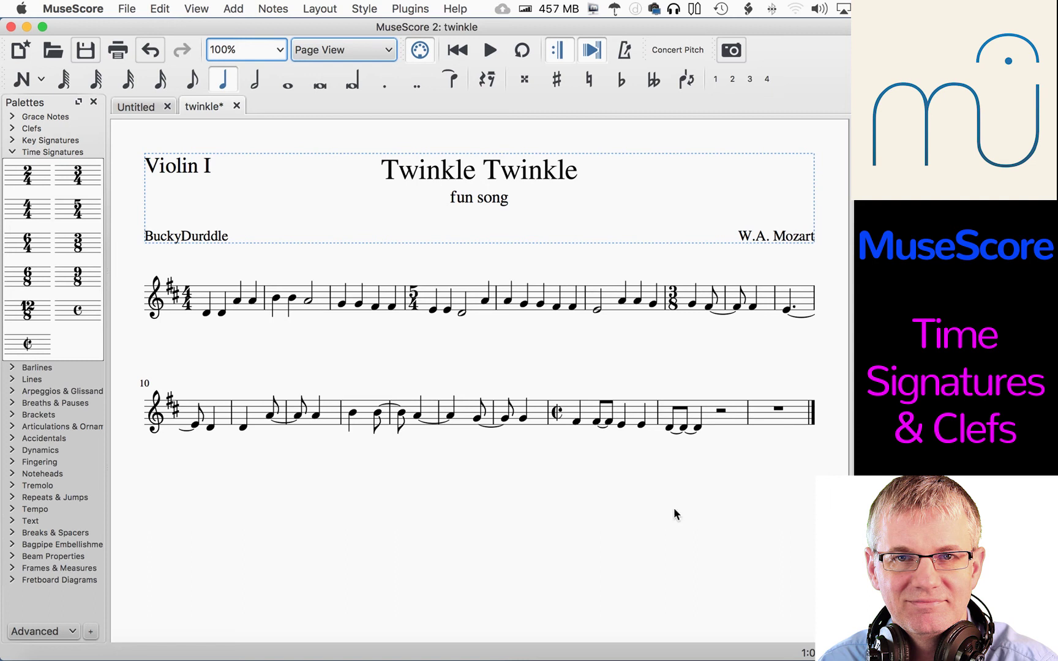
Open the Inspector for the 5/4 time signature at measure 4 and set its horizontal offset to -1.50sp.
{"action": "left_click", "coordinate": [197, 8]}
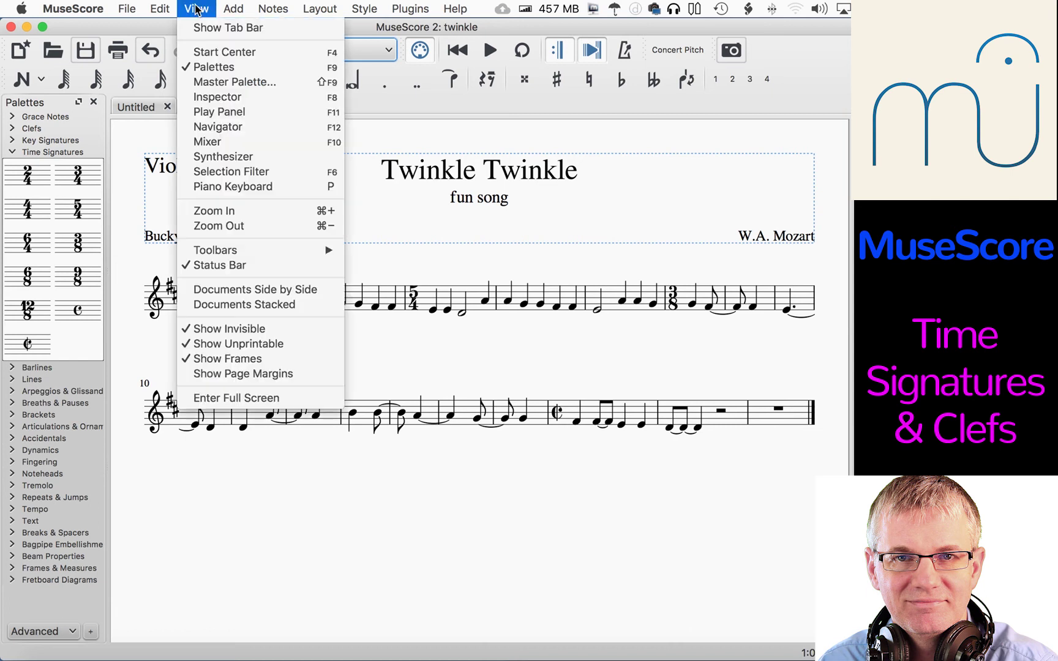
{"action": "left_click", "coordinate": [232, 97]}
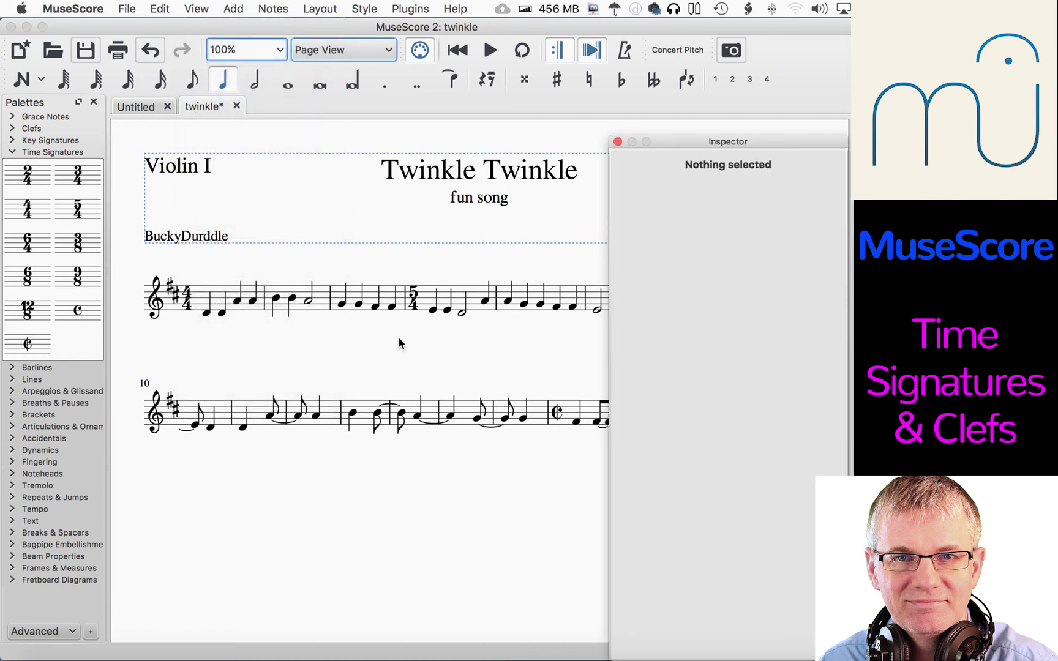
{"action": "left_click", "coordinate": [412, 299]}
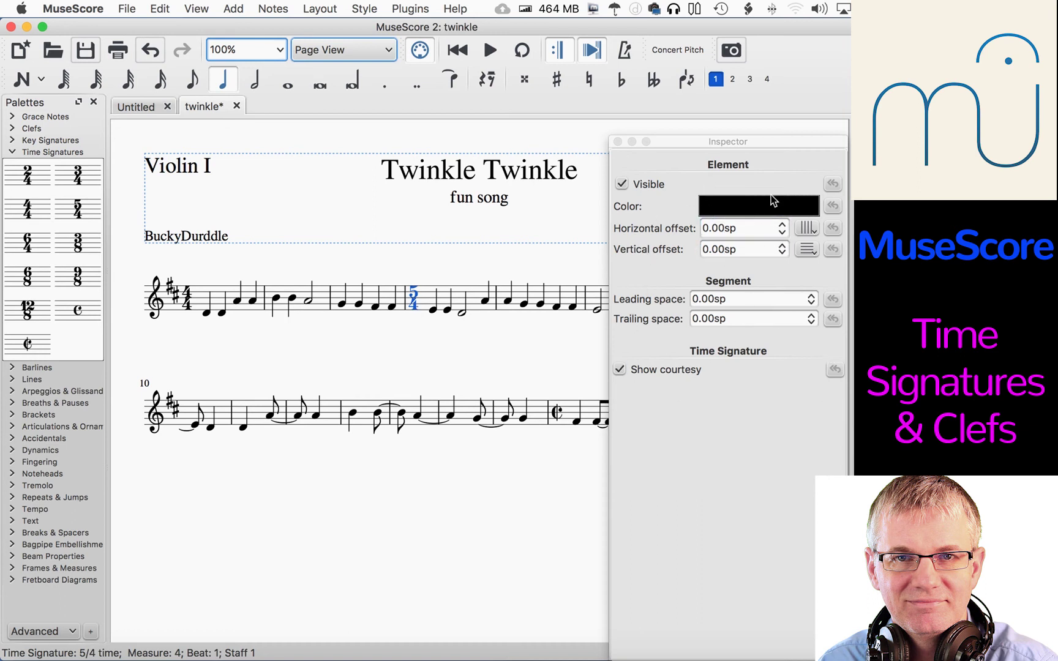
{"action": "left_click", "coordinate": [781, 232]}
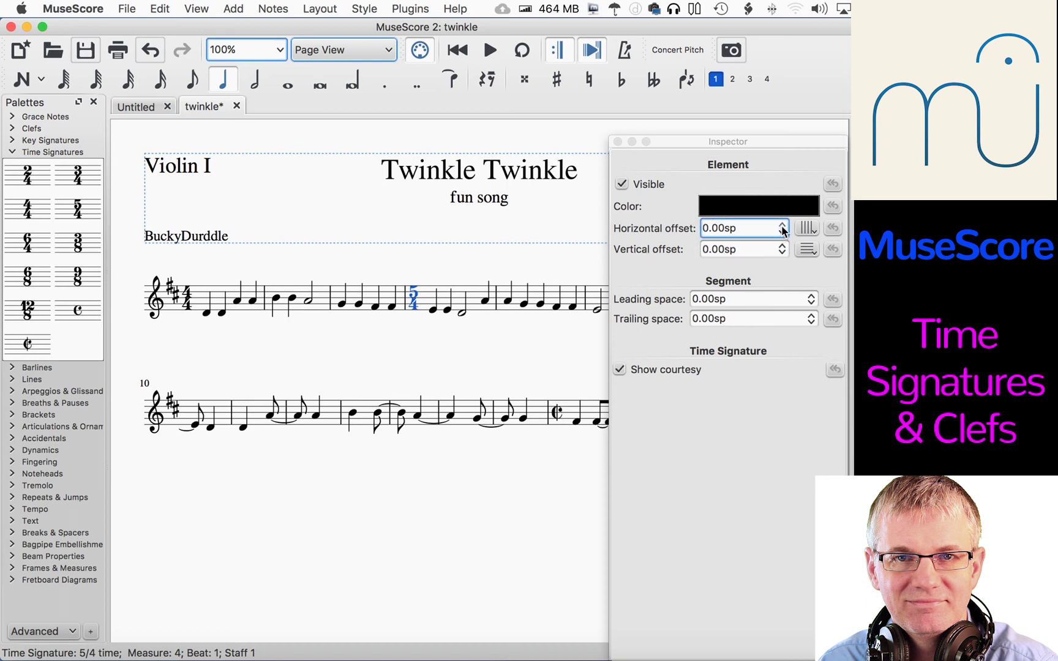
{"action": "left_click", "coordinate": [782, 229]}
{"action": "left_click", "coordinate": [783, 229]}
{"action": "left_click", "coordinate": [782, 229]}
{"action": "left_click", "coordinate": [782, 232]}
{"action": "left_click", "coordinate": [781, 232]}
{"action": "left_click", "coordinate": [781, 233]}
{"action": "left_click", "coordinate": [781, 232]}
{"action": "left_click", "coordinate": [781, 233]}
{"action": "left_click", "coordinate": [782, 233]}
{"action": "left_click", "coordinate": [781, 233]}
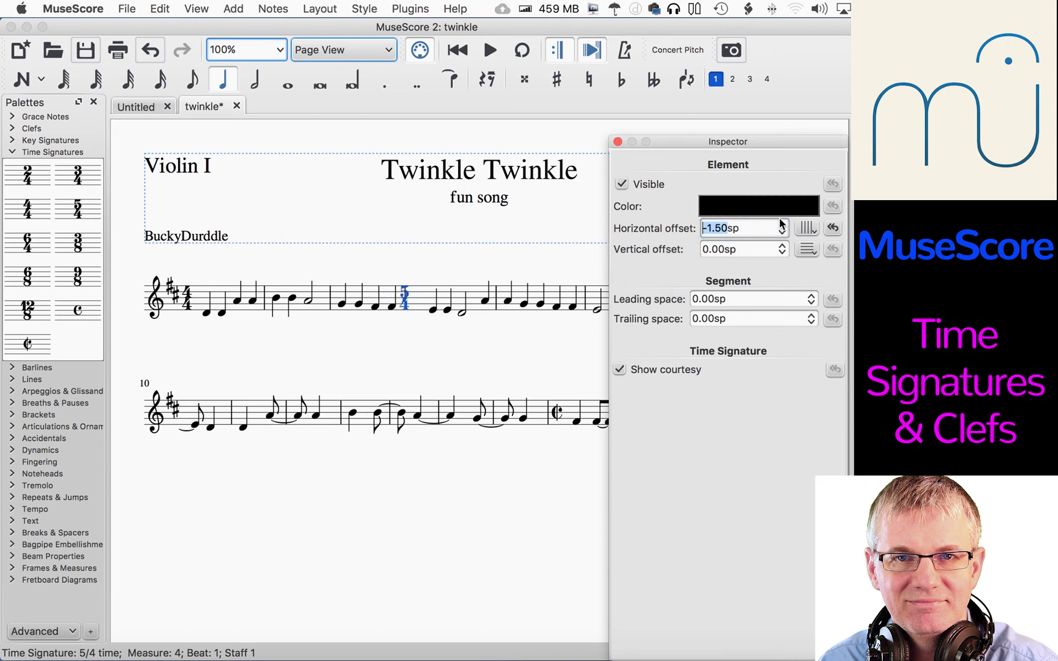
Return the 5/4 time signature's horizontal offset to 0.00sp.
{"action": "left_click", "coordinate": [781, 224]}
{"action": "left_click", "coordinate": [781, 224]}
{"action": "left_click", "coordinate": [781, 224]}
Set the 5/4 time signature's vertical offset to 1.00sp.
{"action": "left_click", "coordinate": [783, 247]}
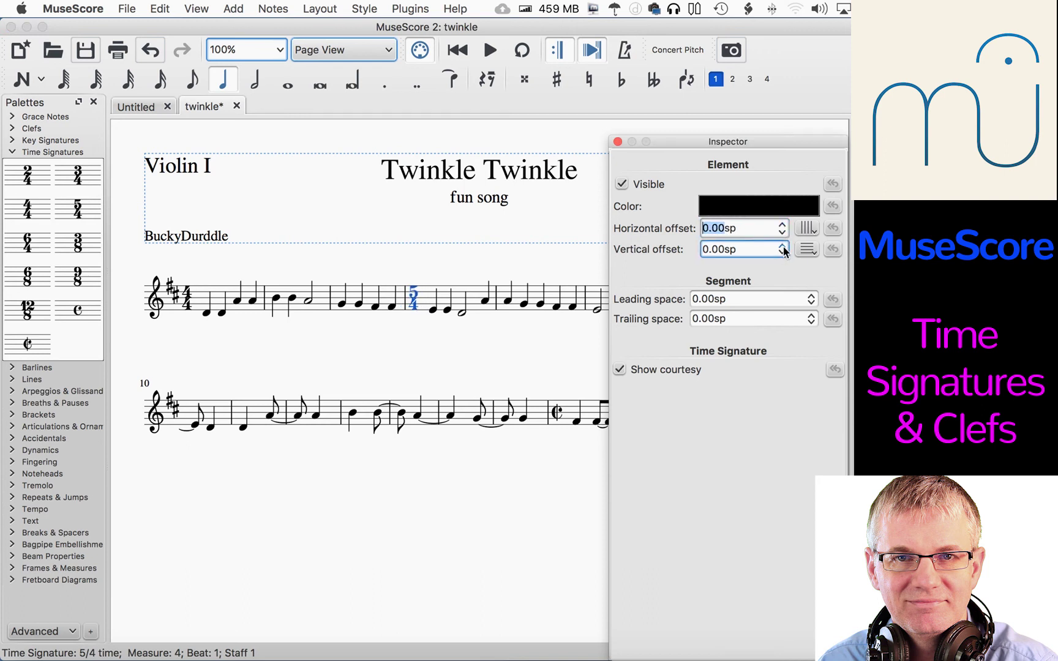
{"action": "left_click", "coordinate": [782, 245]}
{"action": "left_click", "coordinate": [783, 245]}
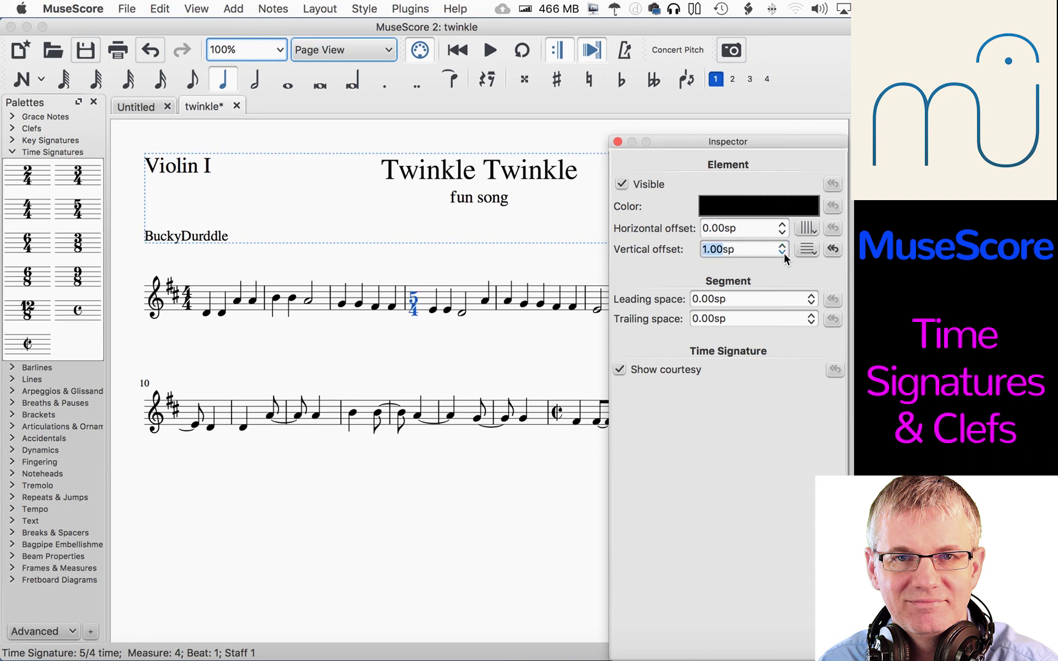
Reset the 5/4 time signature's vertical offset to the default 0.00sp.
{"action": "left_click", "coordinate": [783, 252]}
{"action": "left_click", "coordinate": [783, 252]}
{"action": "left_click", "coordinate": [783, 251]}
{"action": "left_click", "coordinate": [783, 251]}
{"action": "left_click", "coordinate": [782, 250]}
{"action": "left_click", "coordinate": [832, 249]}
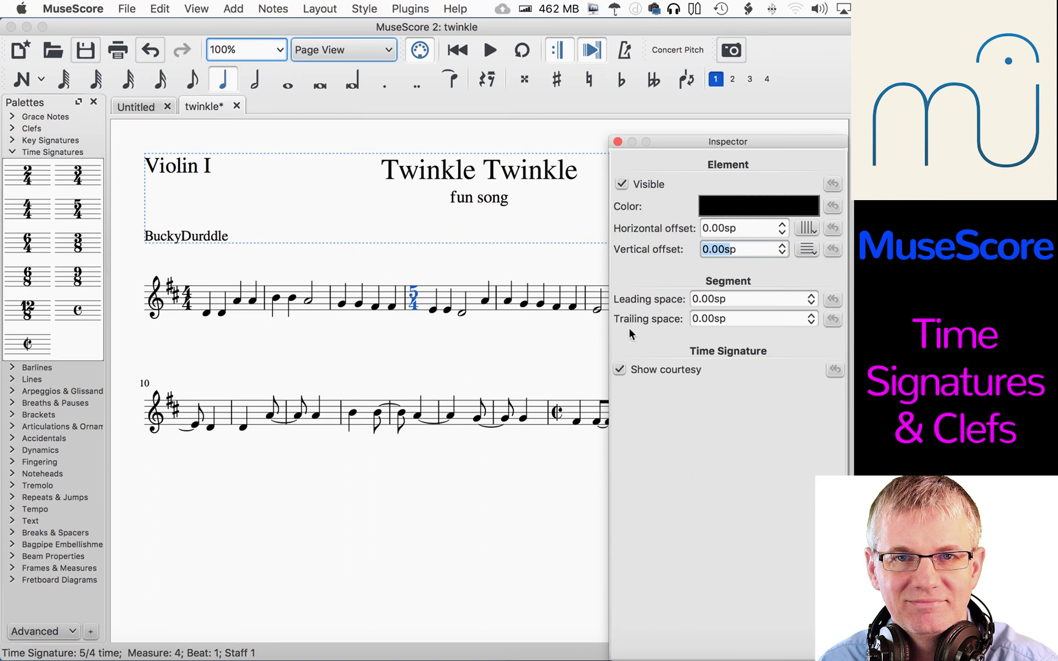
Set the horizontal offset of the opening treble clef in measure 1 to -1.00sp.
{"action": "left_click", "coordinate": [153, 299]}
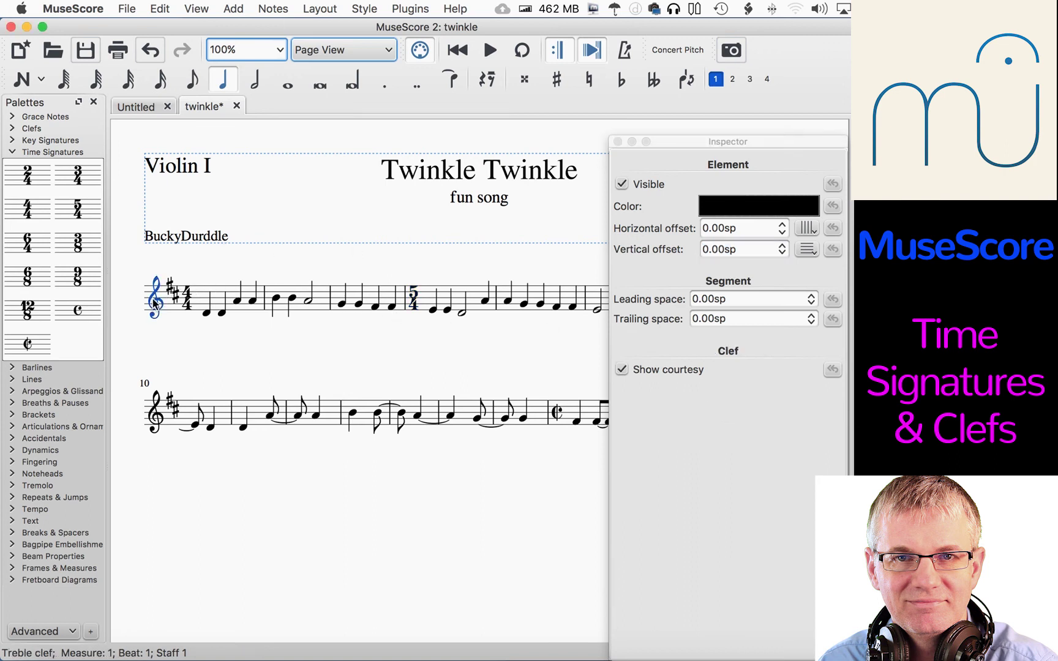
{"action": "left_click", "coordinate": [783, 225]}
{"action": "left_click", "coordinate": [783, 225]}
{"action": "left_click", "coordinate": [781, 233]}
{"action": "left_click", "coordinate": [782, 232]}
{"action": "left_click", "coordinate": [781, 232]}
{"action": "left_click", "coordinate": [782, 232]}
{"action": "left_click", "coordinate": [782, 232]}
Set the opening treble clef's vertical offset to 5.00sp.
{"action": "left_click", "coordinate": [781, 244]}
{"action": "left_click", "coordinate": [782, 245]}
{"action": "left_click", "coordinate": [782, 245]}
{"action": "left_click", "coordinate": [782, 245]}
{"action": "left_click", "coordinate": [781, 245]}
{"action": "left_click", "coordinate": [781, 245]}
{"action": "left_click", "coordinate": [781, 245]}
{"action": "left_click", "coordinate": [781, 245]}
{"action": "left_click", "coordinate": [781, 245]}
{"action": "left_click", "coordinate": [781, 245]}
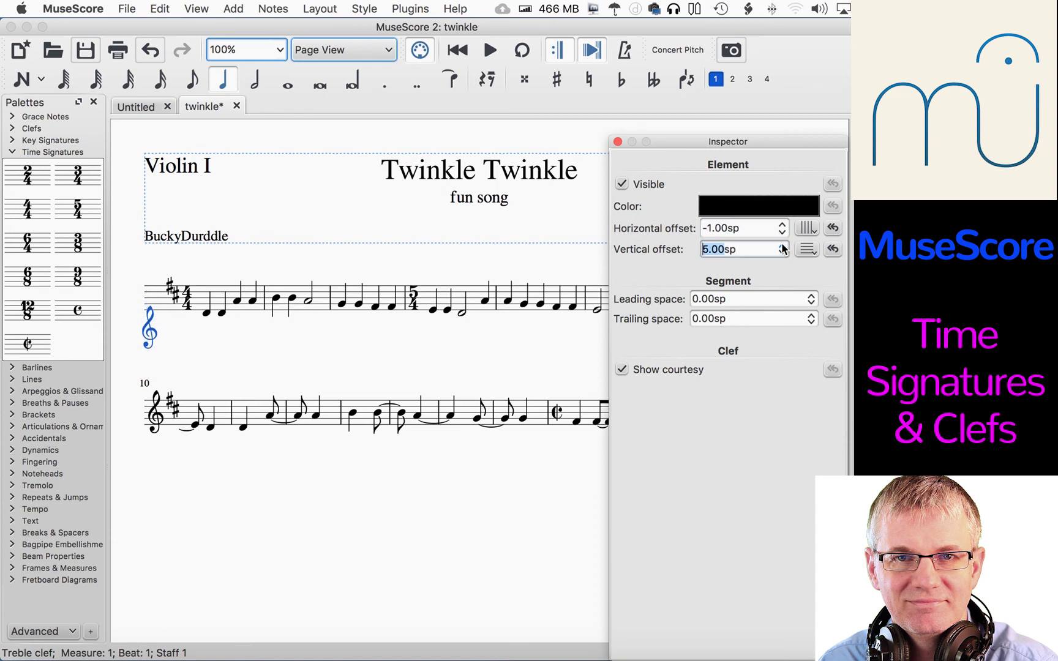
Reset the opening treble clef's vertical and horizontal offsets to their defaults, deselect it, and close the Inspector.
{"action": "left_click", "coordinate": [832, 249]}
{"action": "left_click", "coordinate": [832, 228]}
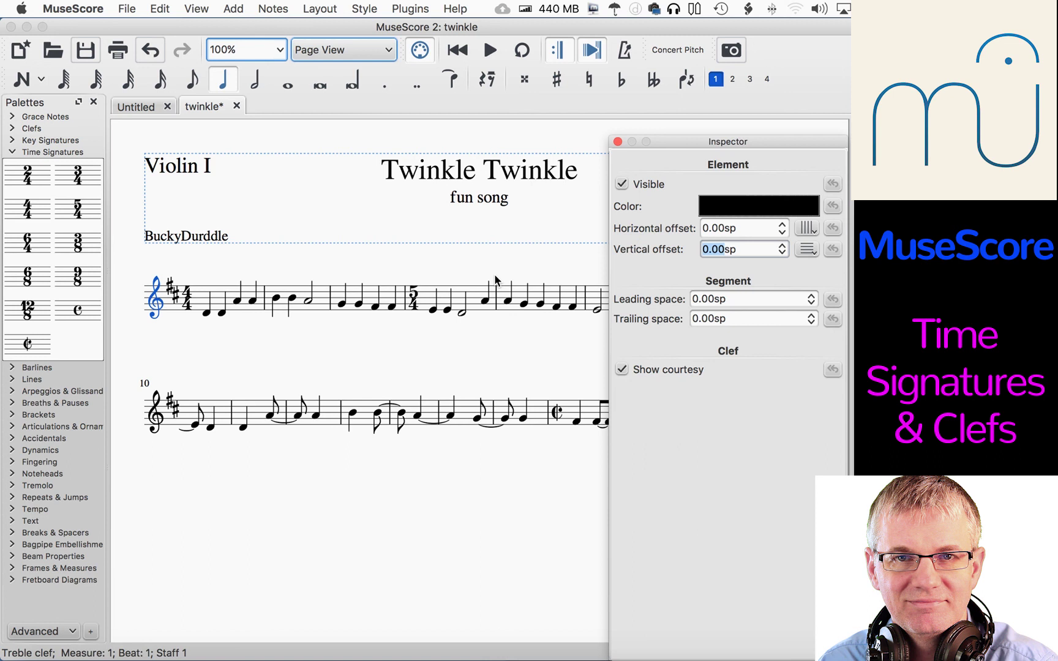
{"action": "left_click", "coordinate": [473, 359]}
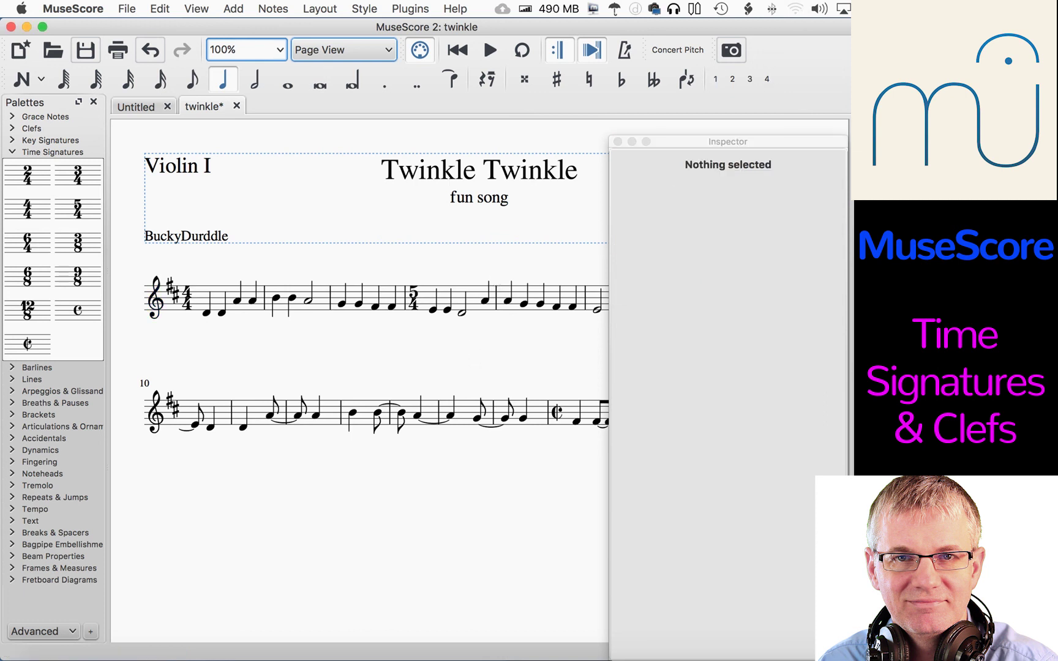
{"action": "left_click", "coordinate": [617, 142]}
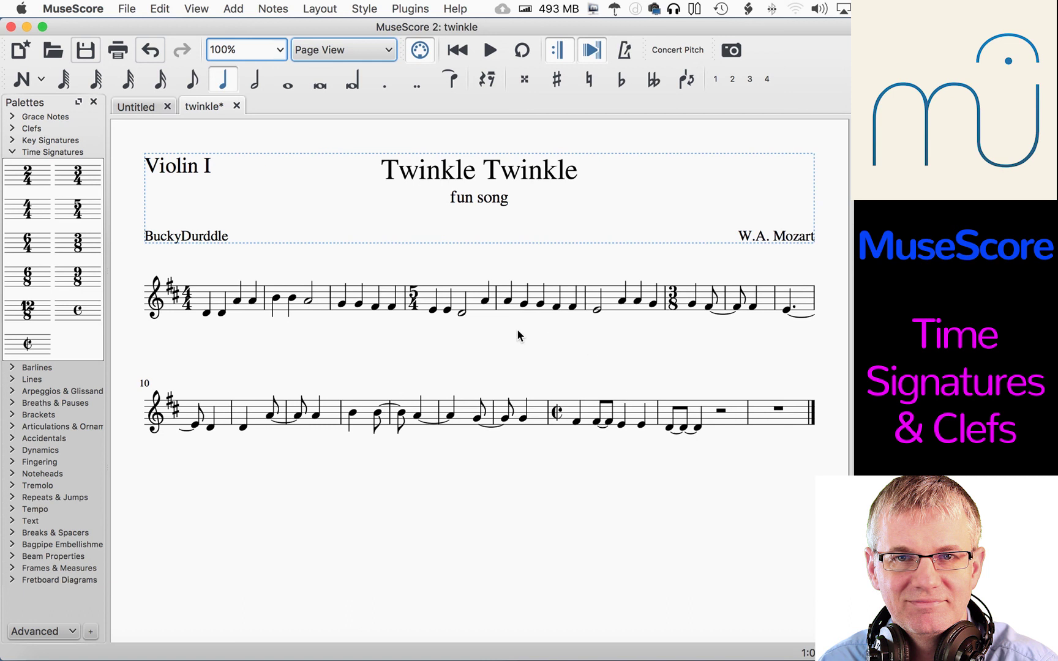
Delete the mid-piece 5/4, 3/8 and cut time signature changes.
{"action": "left_click", "coordinate": [414, 301]}
{"action": "key", "text": "Delete"}
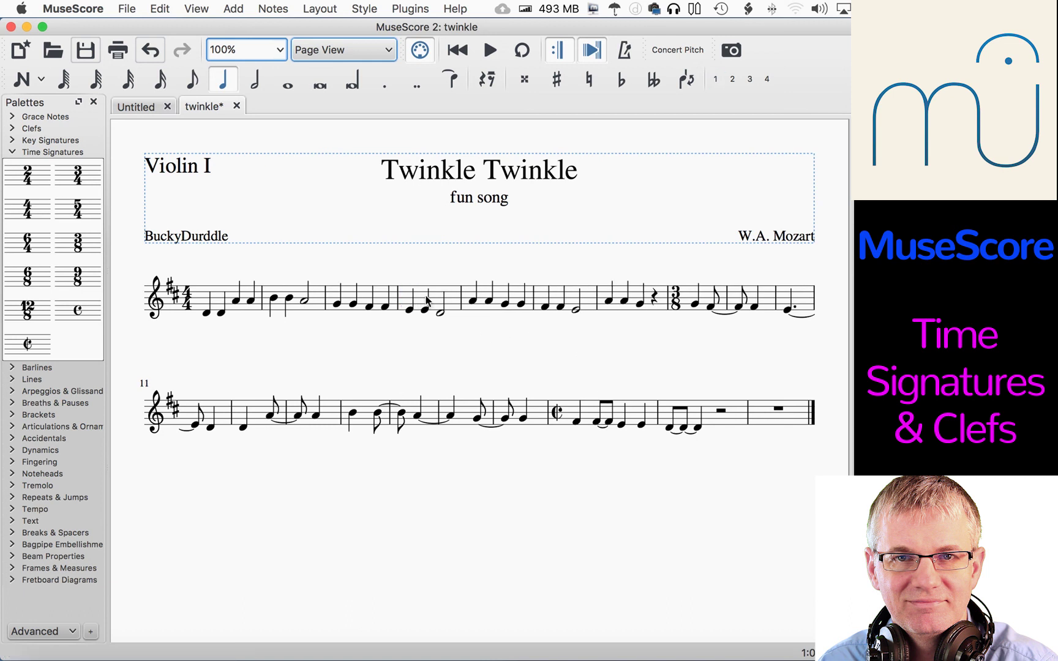
{"action": "left_click", "coordinate": [669, 299]}
{"action": "left_click", "coordinate": [673, 298]}
{"action": "key", "text": "Delete"}
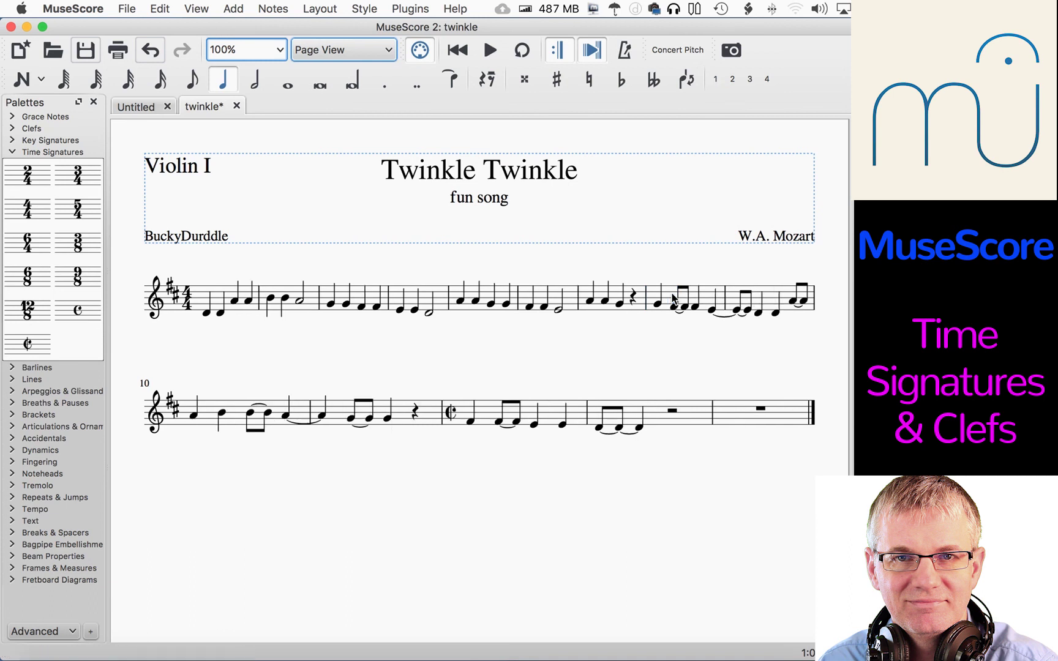
{"action": "left_click", "coordinate": [452, 415]}
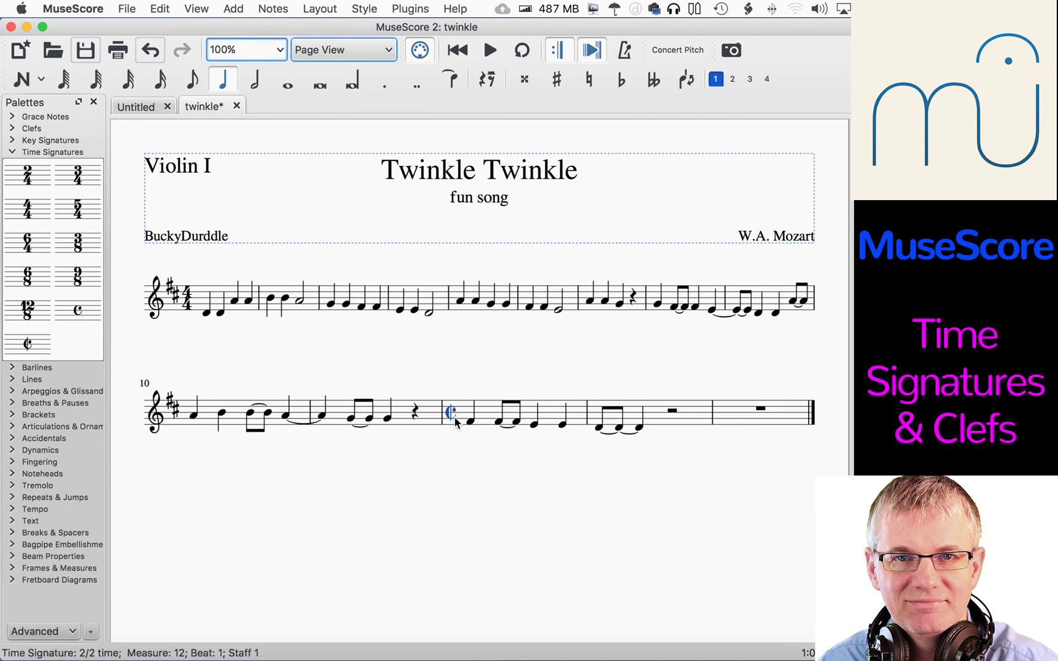
{"action": "key", "text": "Delete"}
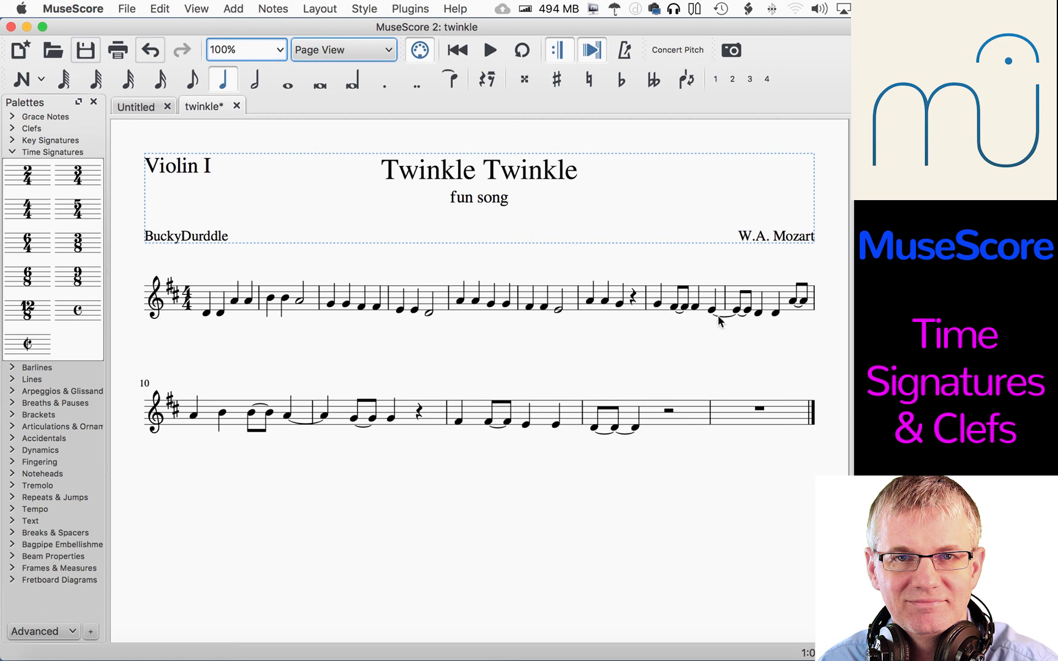
Select the tied F#4 eighth note on beat 2 of measure 8.
{"action": "left_click", "coordinate": [676, 308]}
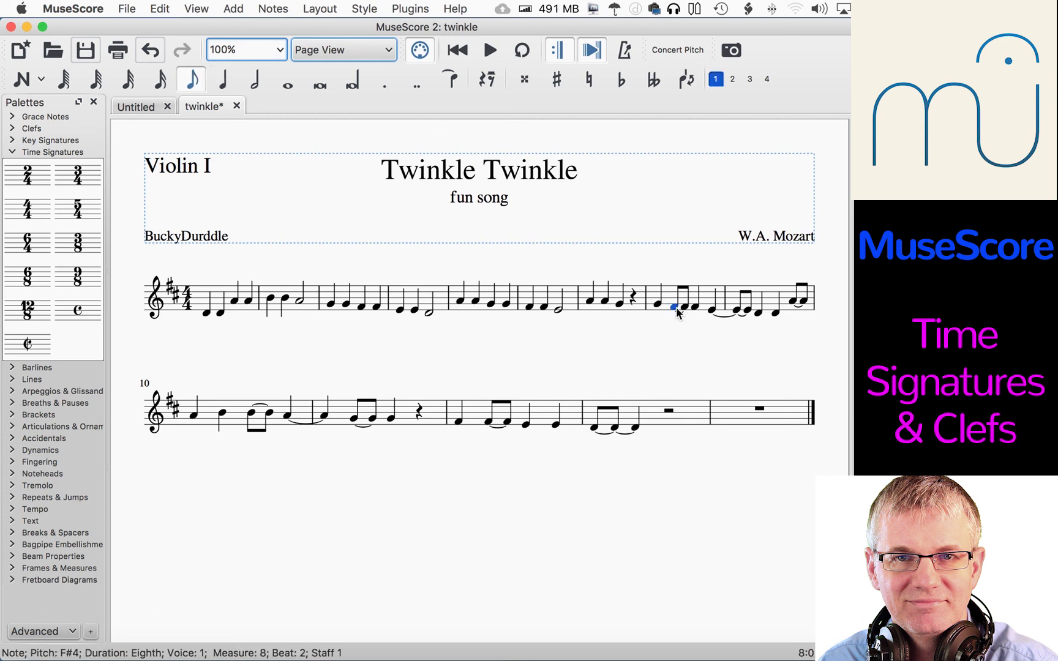